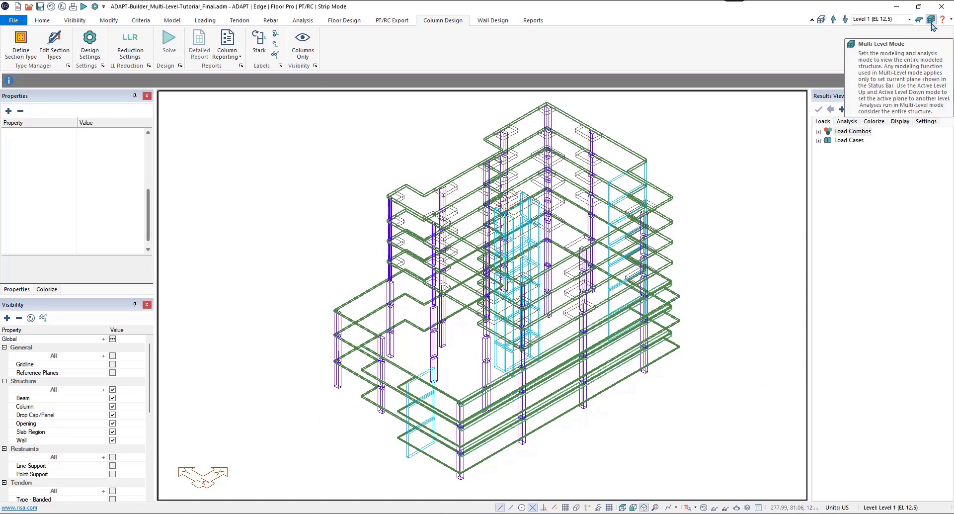
Expand the load combinations in the results tree and display only the columns of the multi-level model.
left_click(819, 131)
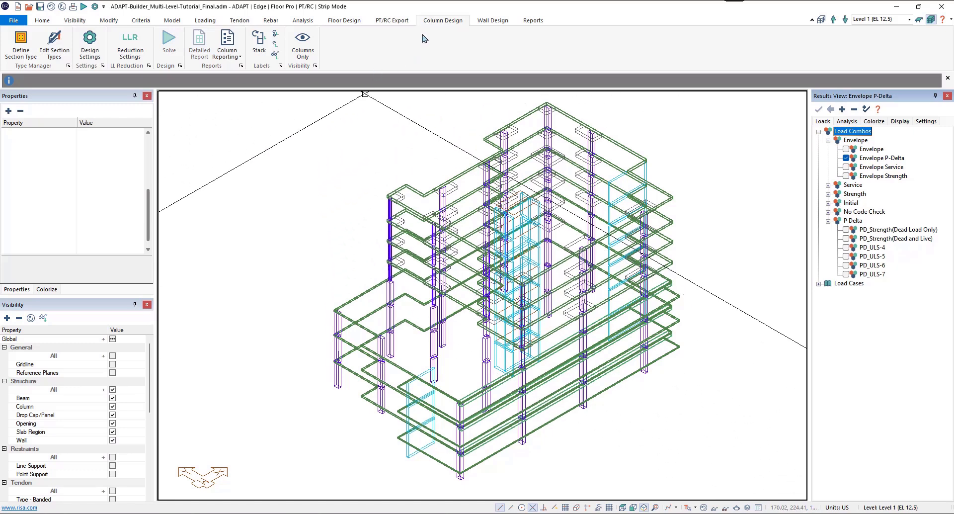
left_click(309, 46)
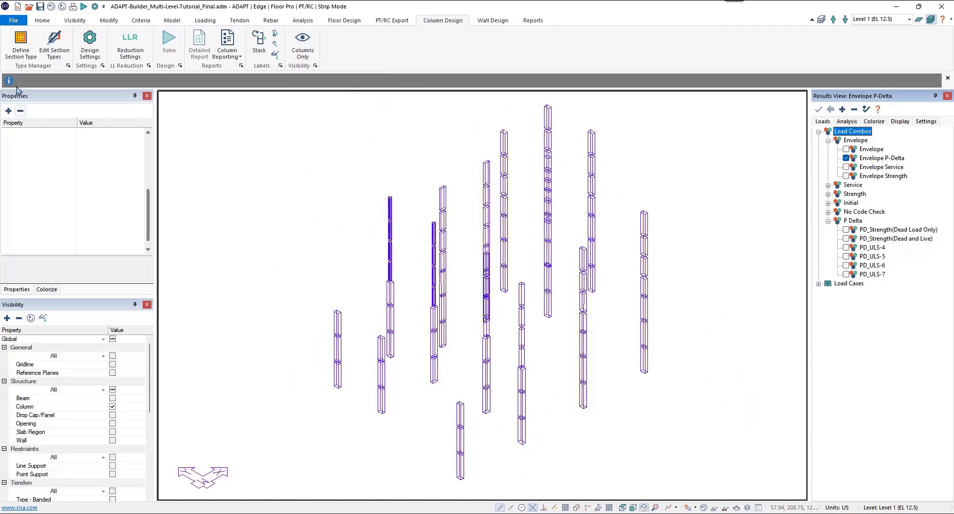
Create a new section type named 12x12 in the Type Manager library and show its properties.
left_click(29, 56)
left_click_drag(440, 110, 457, 130)
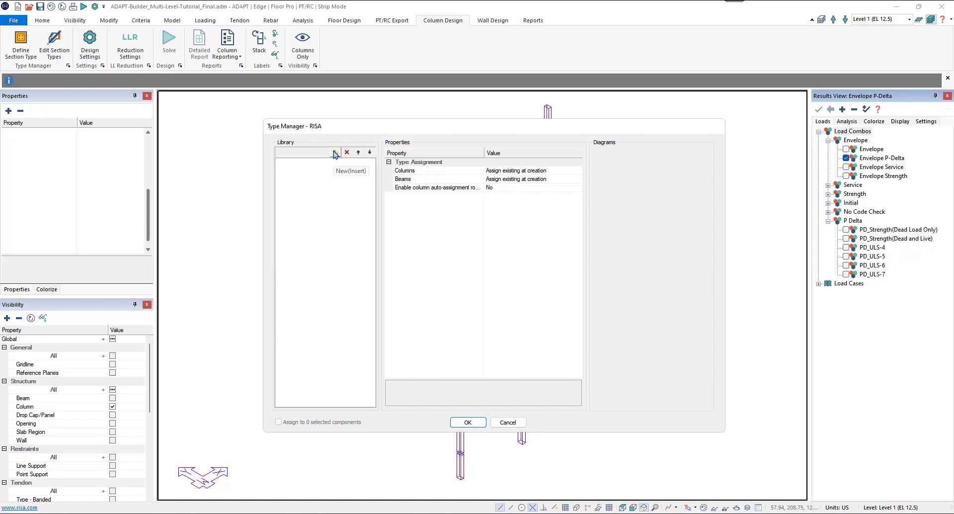
left_click(335, 153)
type("12x12")
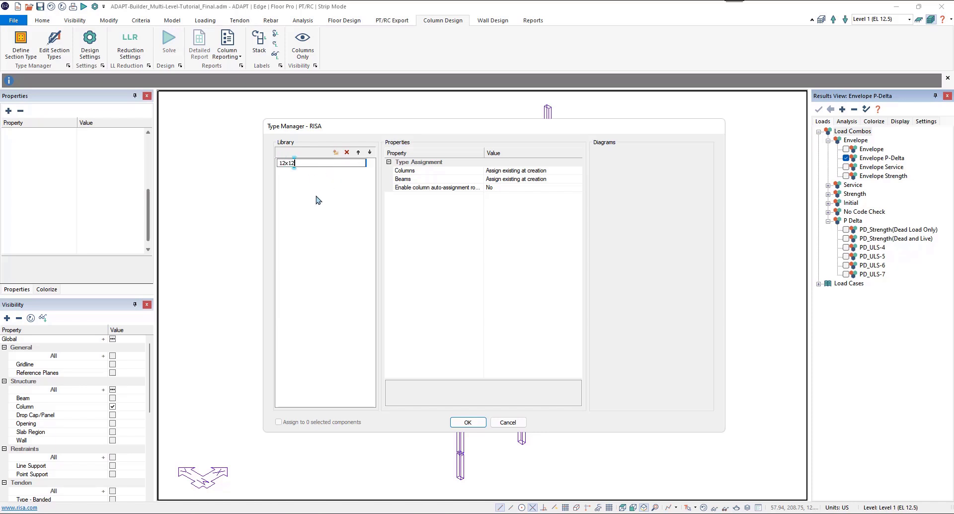
key("Return")
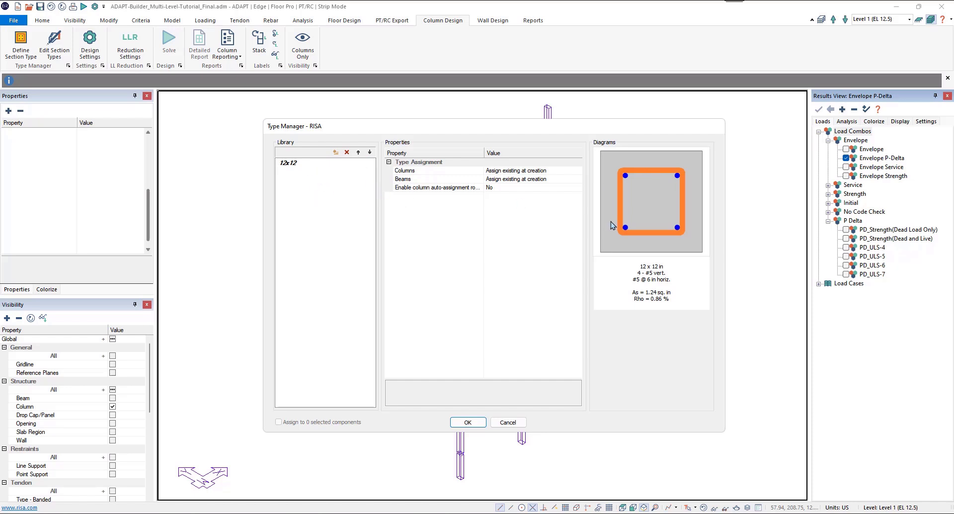
left_click(296, 164)
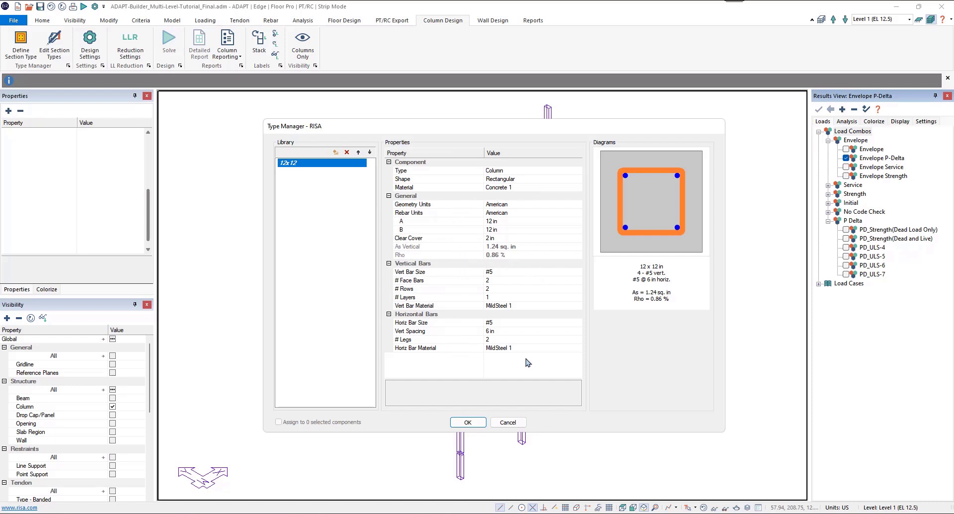
Set the vertical bar size of the 12x12 section type to #9.
left_click(496, 272)
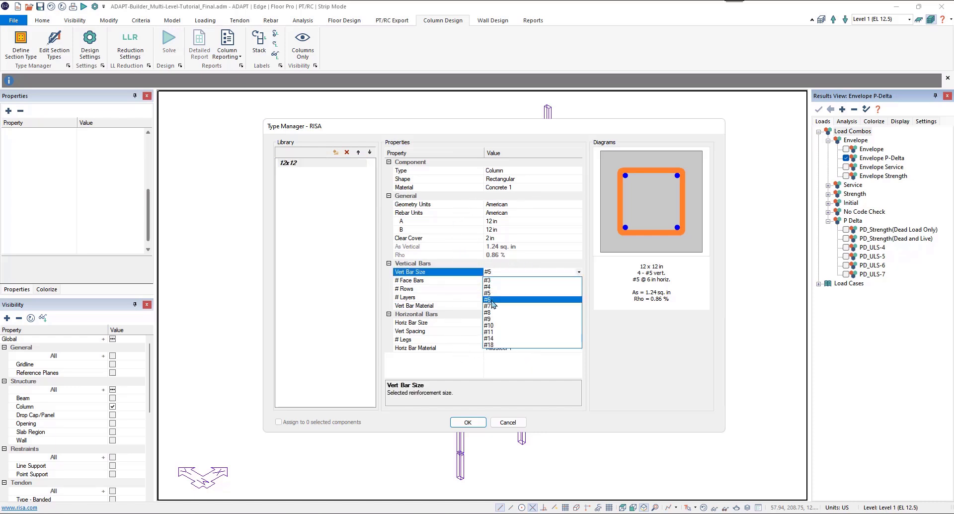
left_click(494, 319)
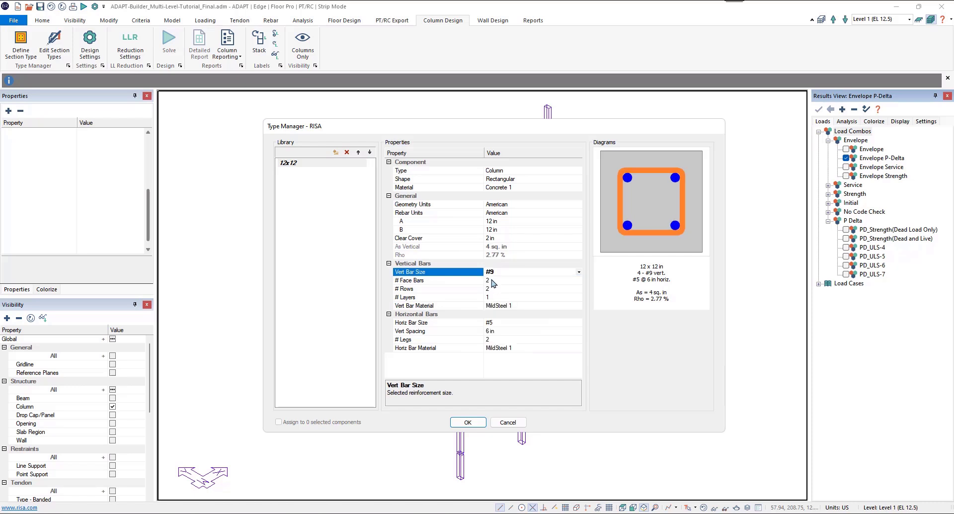
left_click(495, 273)
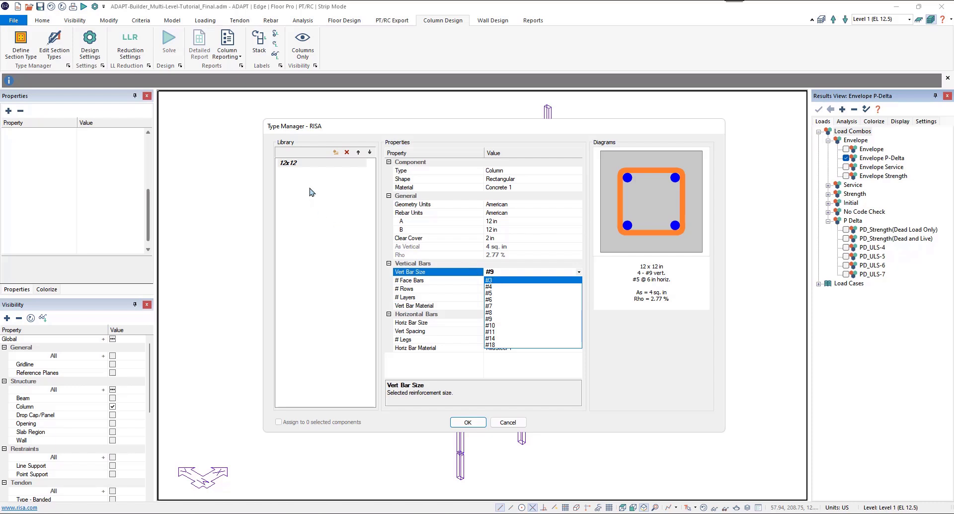
Delete the 12x12 section type from the library and accept the Type Manager.
left_click(299, 171)
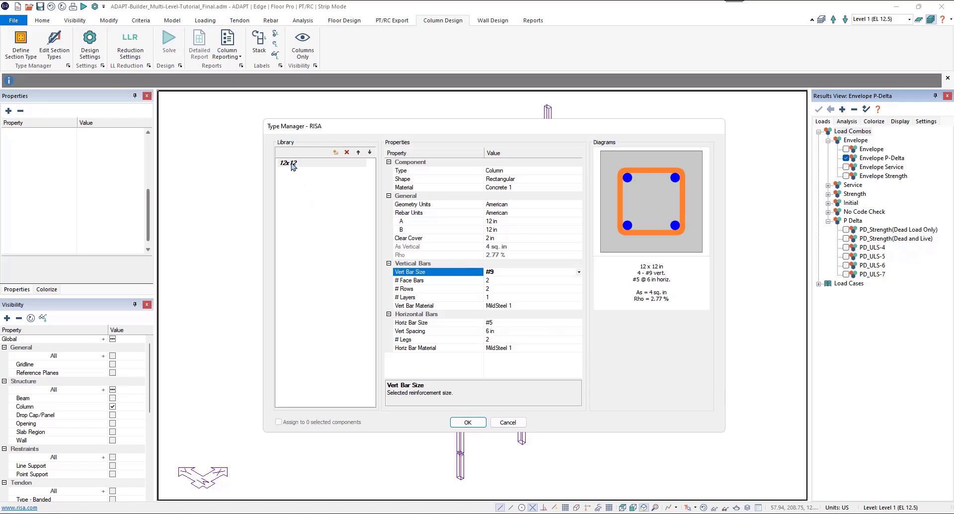
left_click(295, 167)
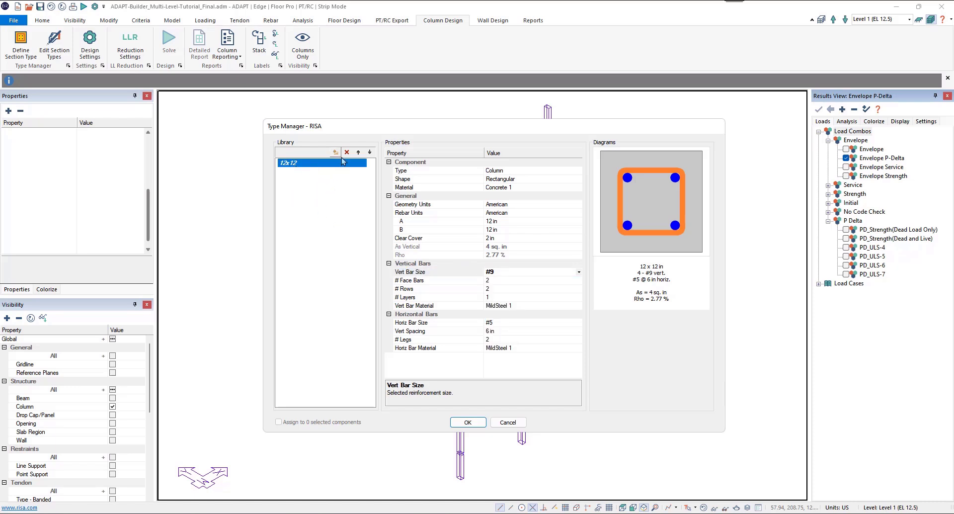
left_click(347, 153)
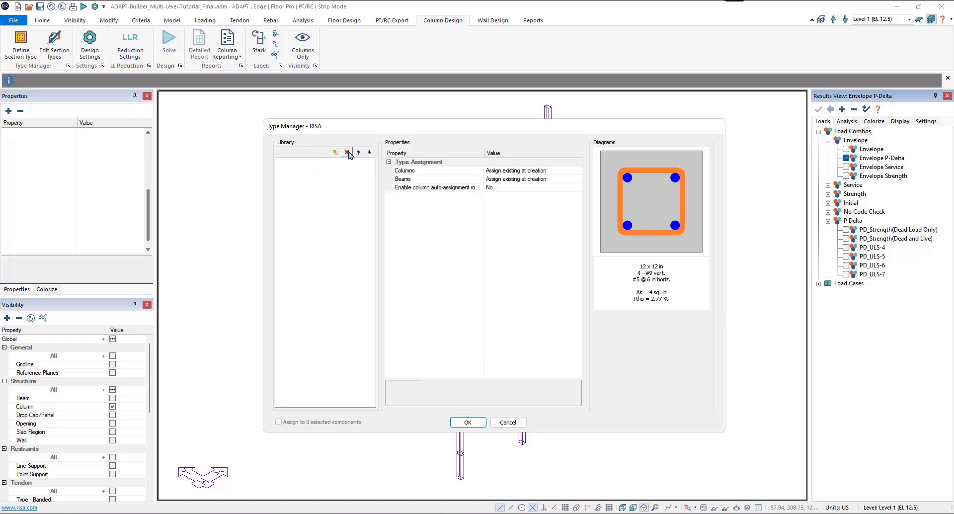
left_click(481, 422)
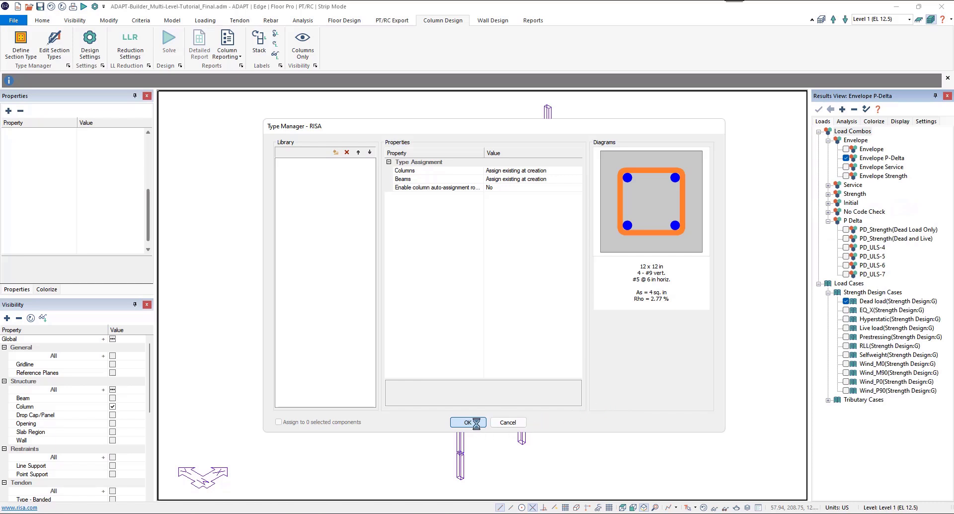
Set the section type of all columns to Auto assign new group and review the resulting types in the Type Manager.
left_click_drag(695, 466, 261, 116)
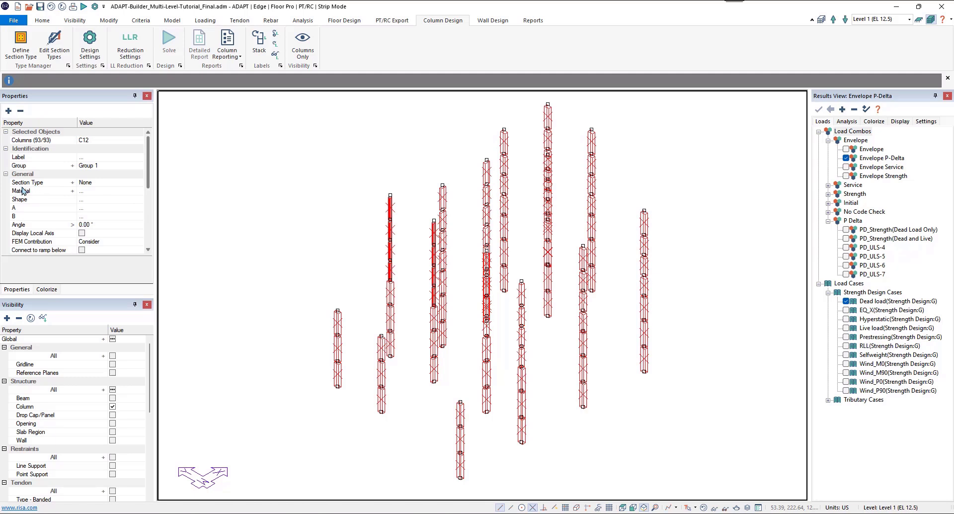
left_click(140, 183)
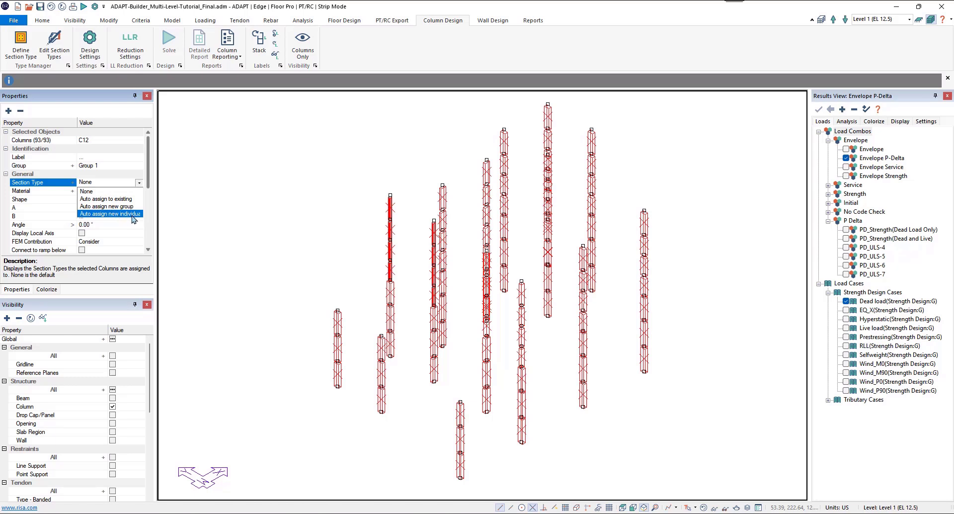
left_click(106, 207)
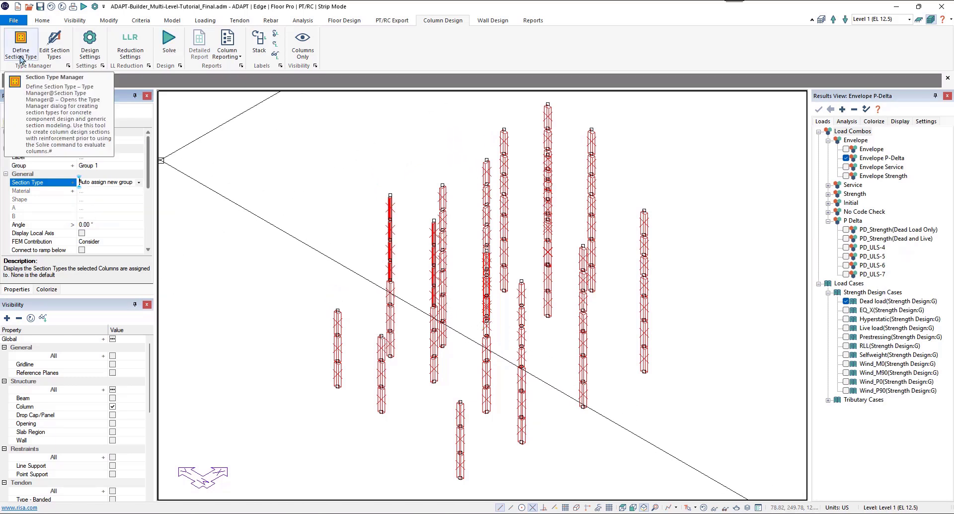
left_click(20, 56)
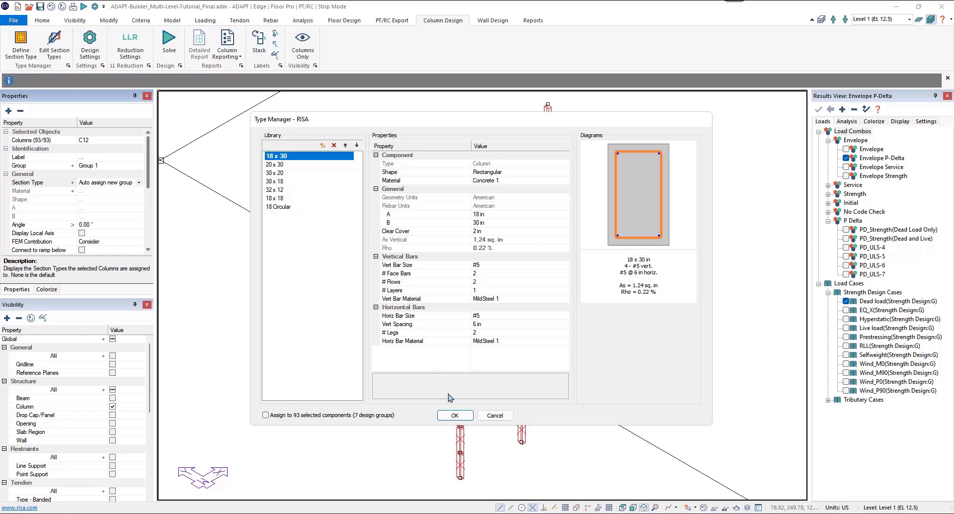
left_click(456, 416)
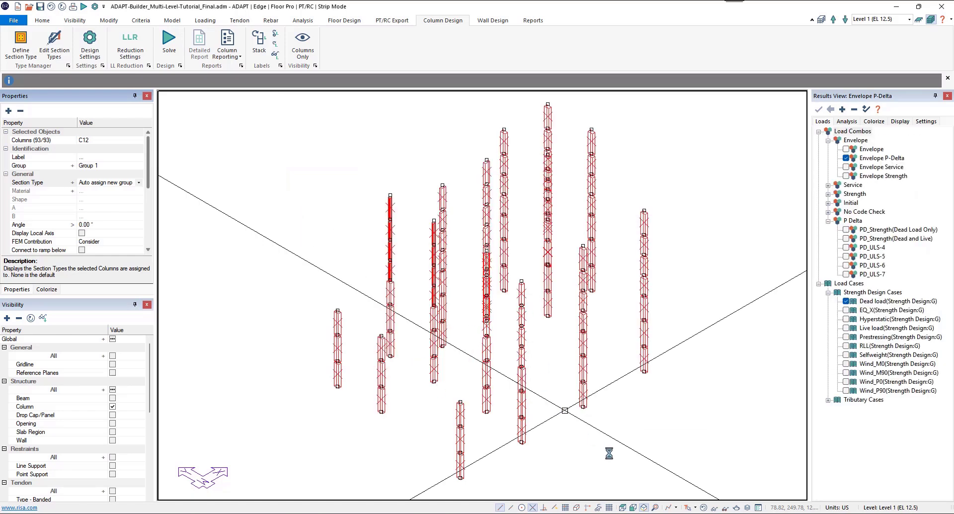
In an elevation view, select the columns of the upper four levels and set their section type to Auto assign new group.
left_click(633, 507)
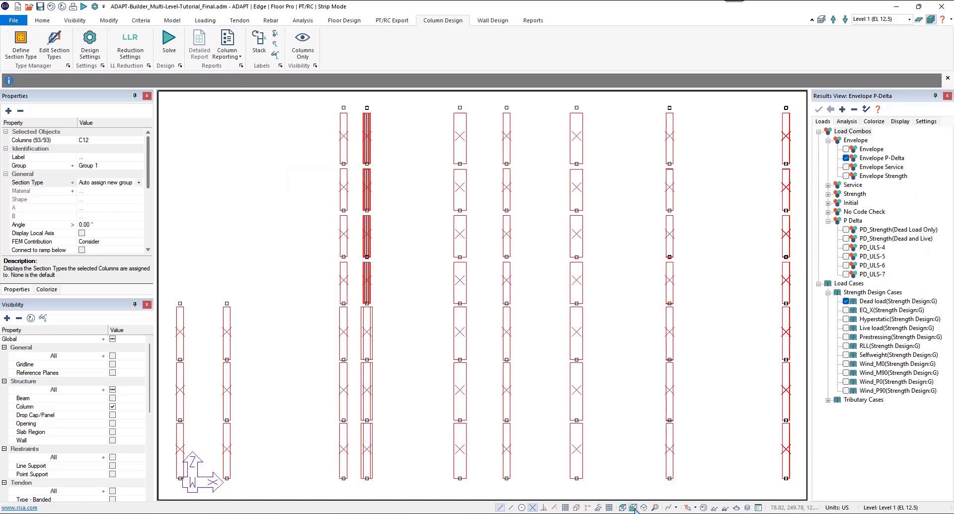
left_click_drag(797, 280, 287, 137)
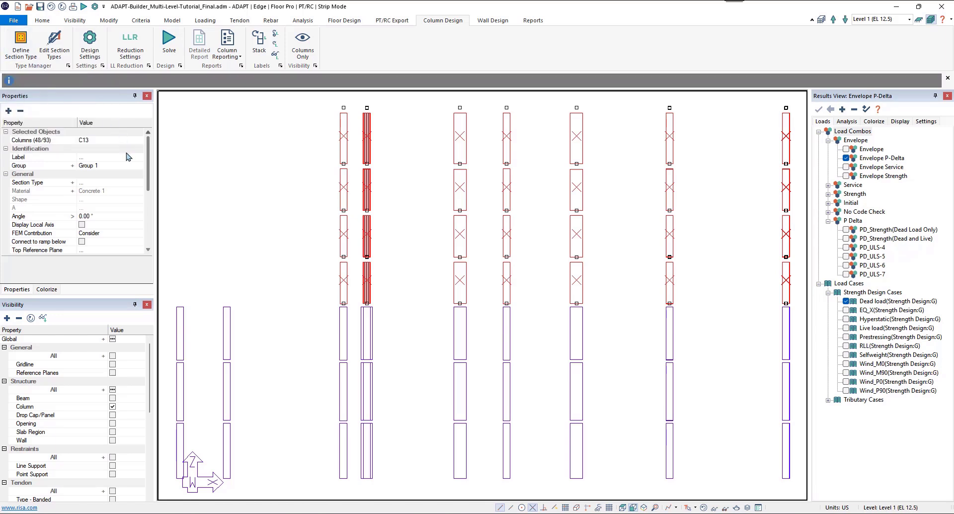
left_click(140, 184)
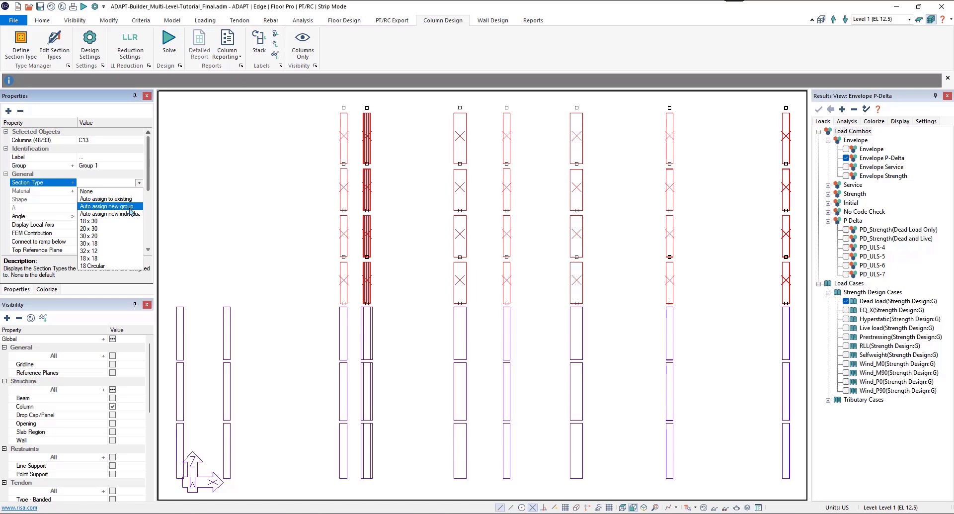
left_click(129, 207)
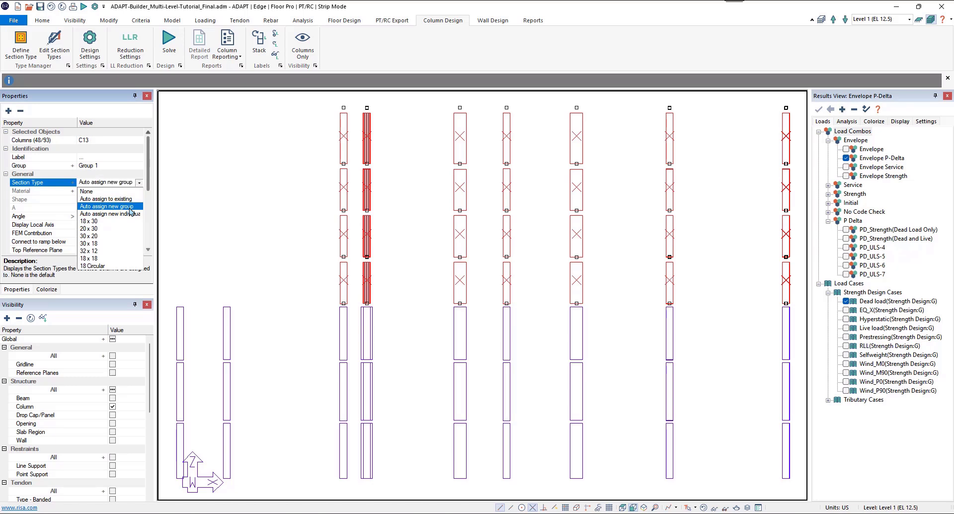
left_click(215, 221)
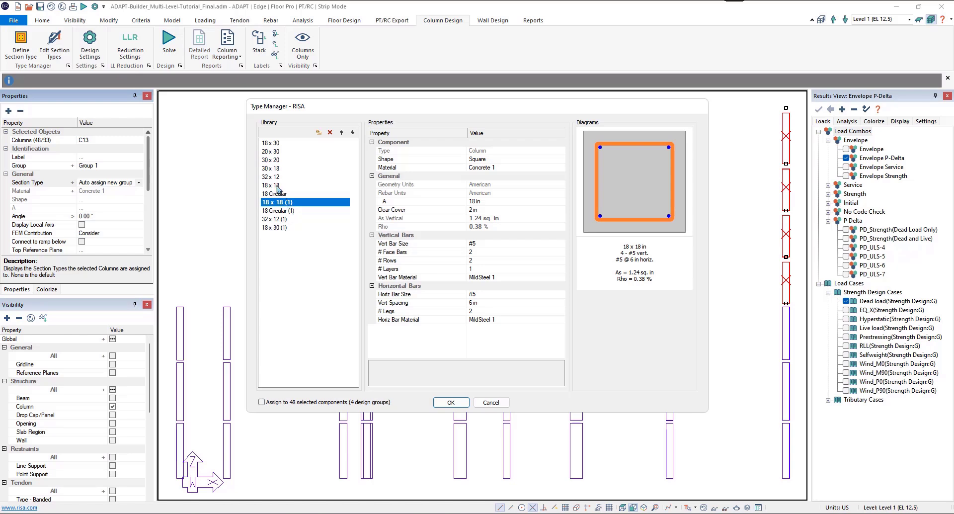
Delete the 18 x 18 and 18 Circular section types from the Type Manager library and accept the changes.
left_click(281, 193)
left_click(288, 186)
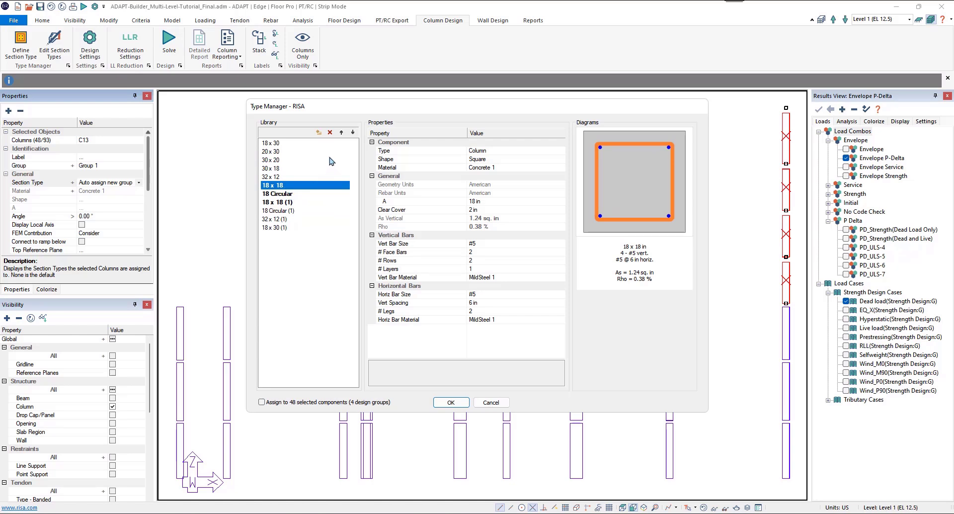
left_click(330, 133)
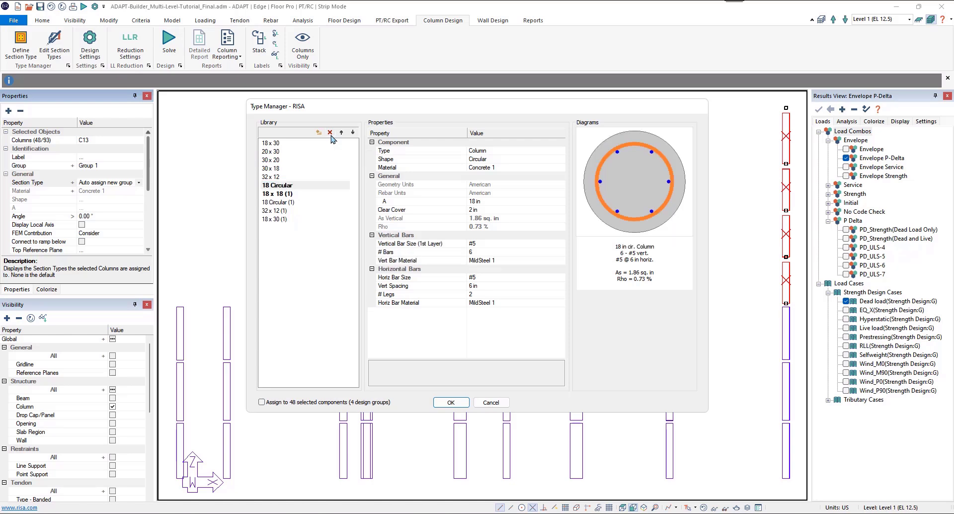
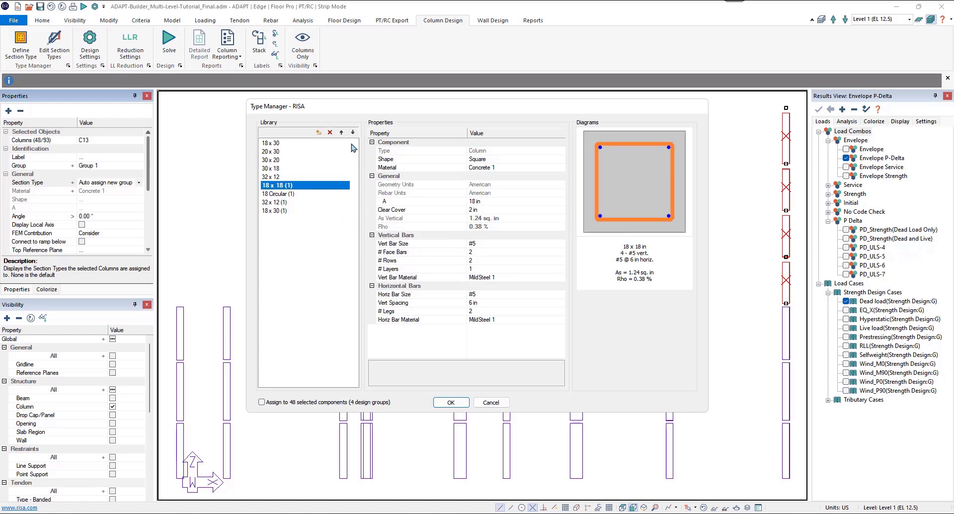
left_click(293, 145)
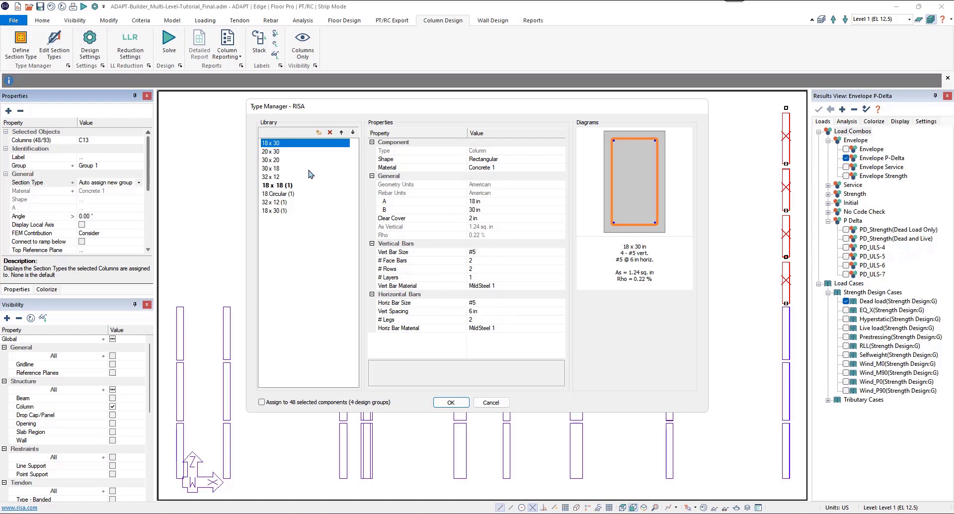
left_click(452, 404)
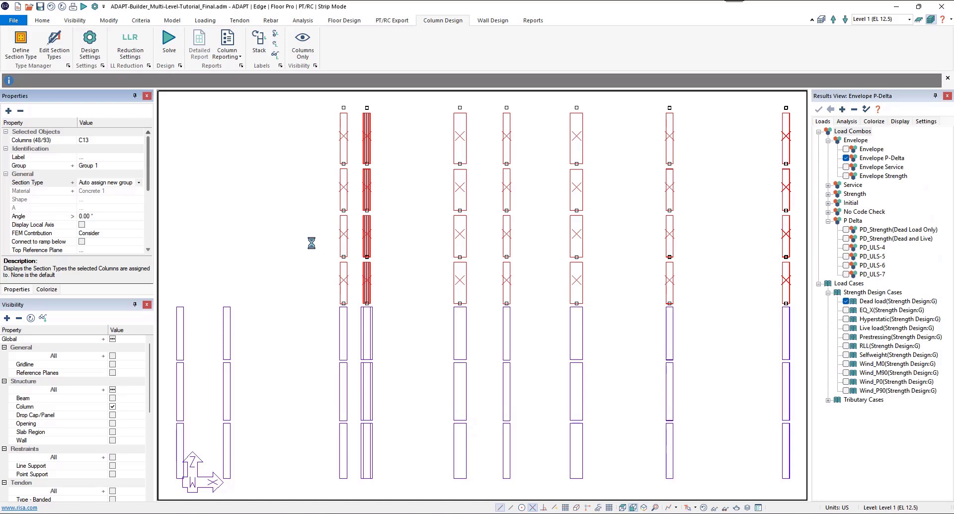
Review the selected upper-level columns' section types in the Column Section Type Editor, close it without changes and clear the selection.
left_click(63, 49)
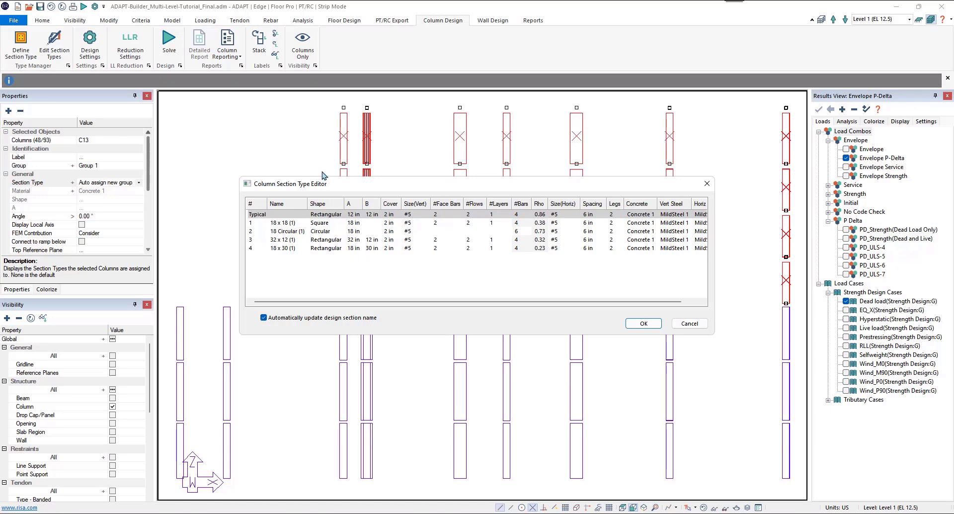
left_click(689, 323)
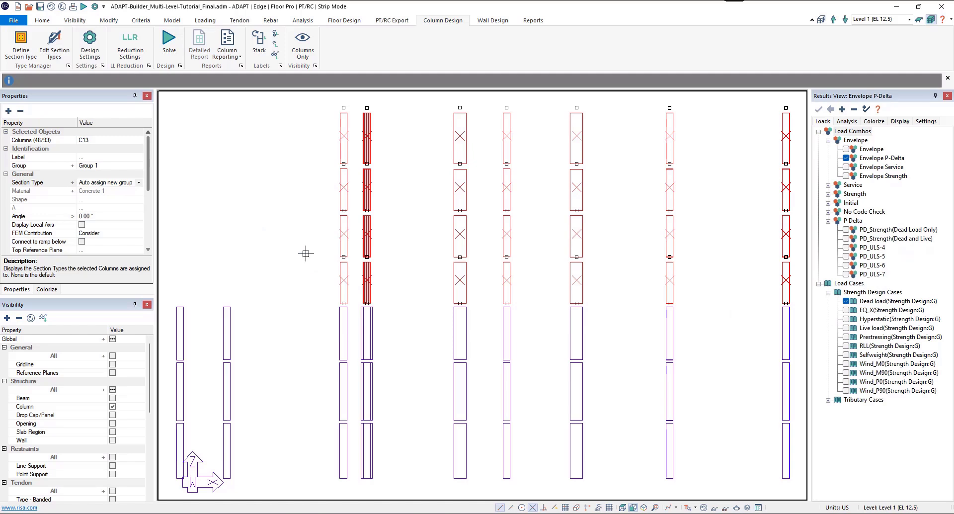
left_click(305, 253)
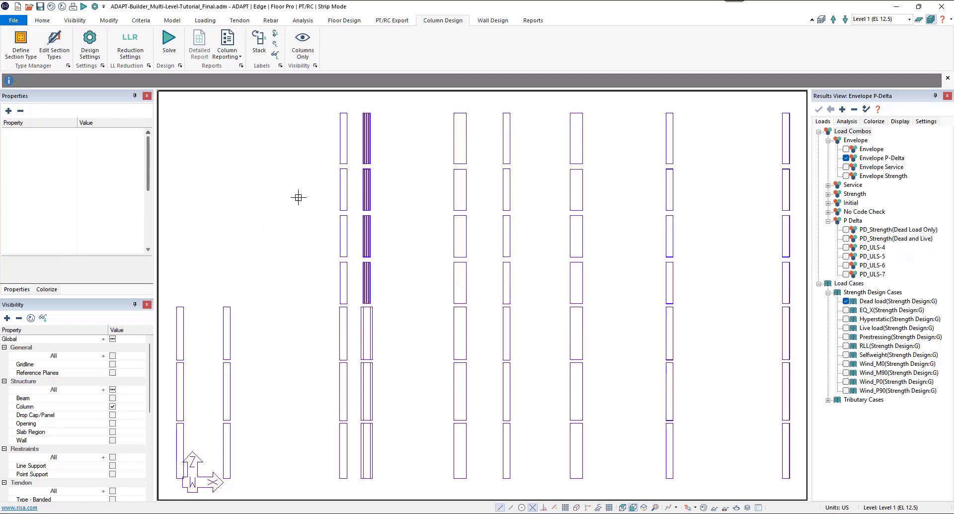
Set the concrete material of all column section types to 6000psi through the Typical row of the Column Section Type Editor.
left_click(57, 53)
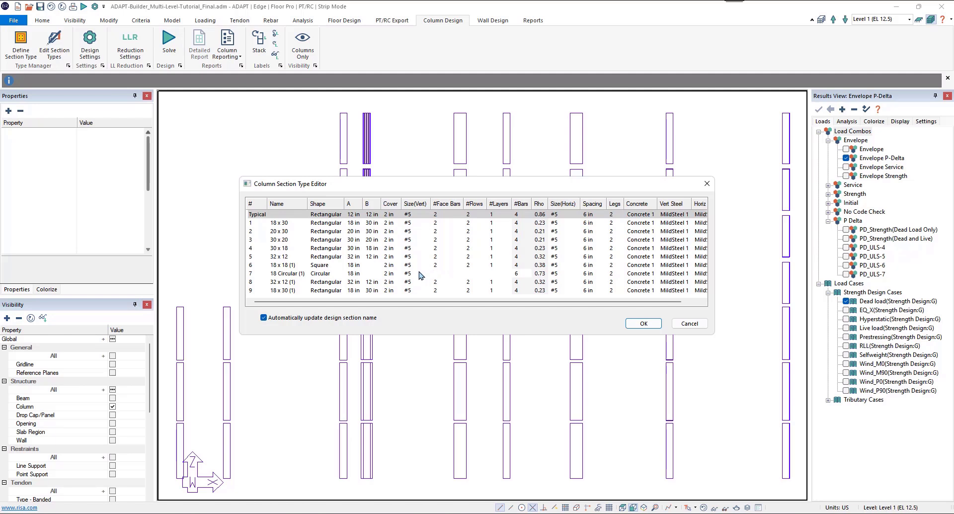
left_click_drag(714, 252, 779, 254)
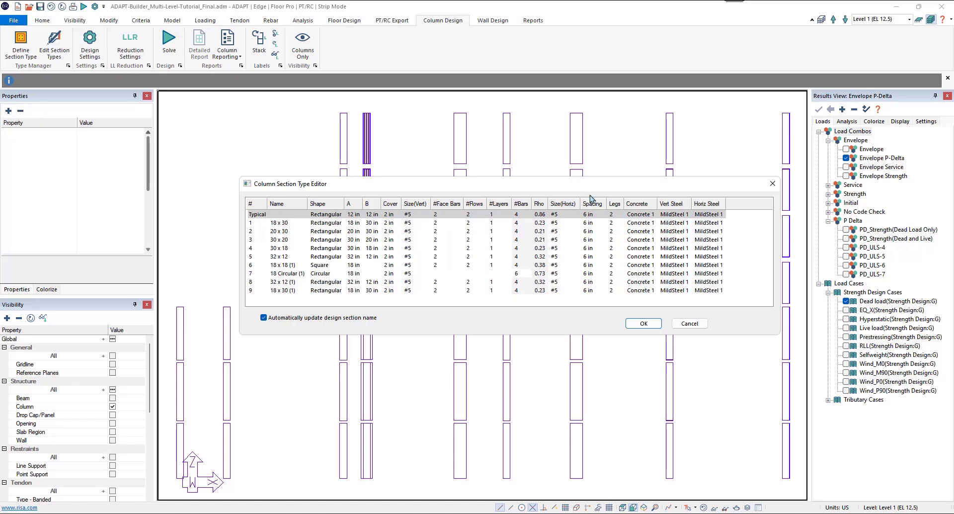
left_click(646, 215)
left_click(646, 215)
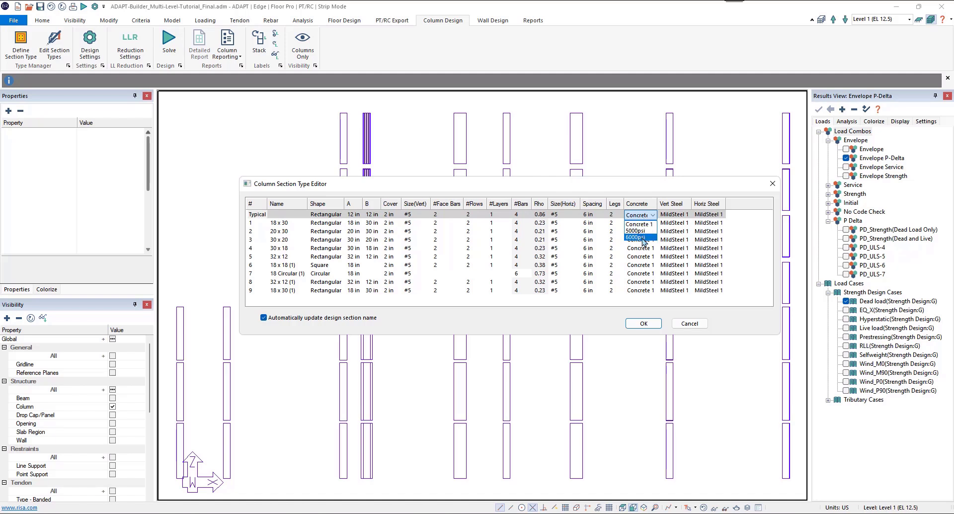
left_click(641, 238)
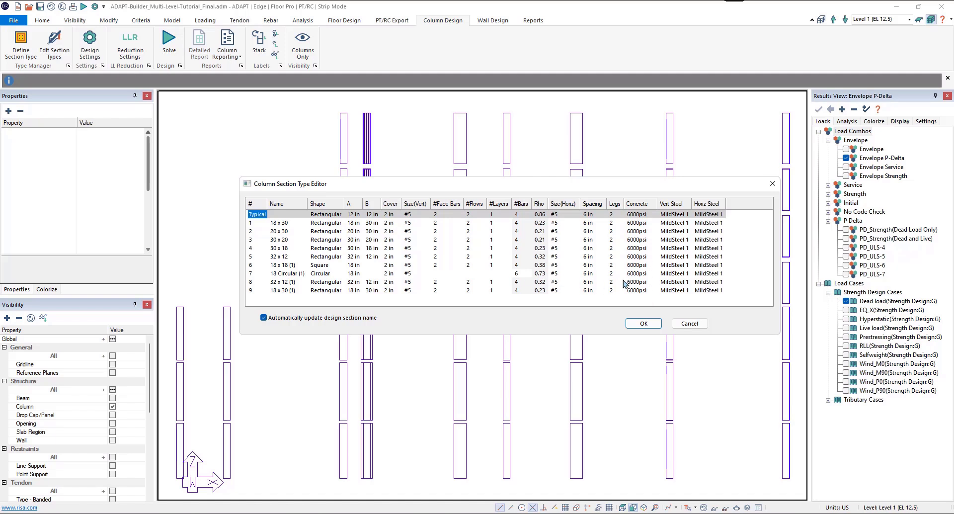
Set the concrete of section types 18 x 18 (1), 18 Circular (1), 32 x 12 (1) and 18 x 30 (1) to 5000psi.
left_click(636, 267)
left_click(635, 281)
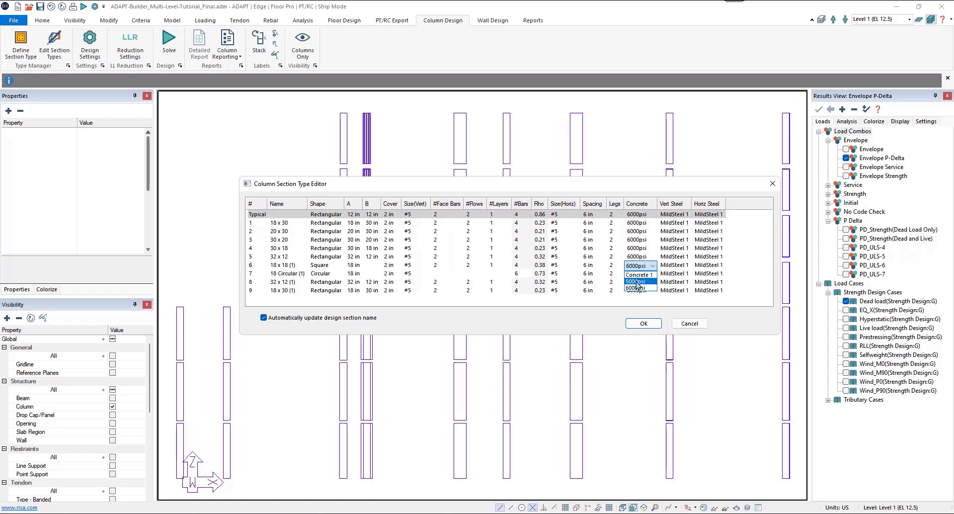
left_click(639, 273)
left_click(635, 289)
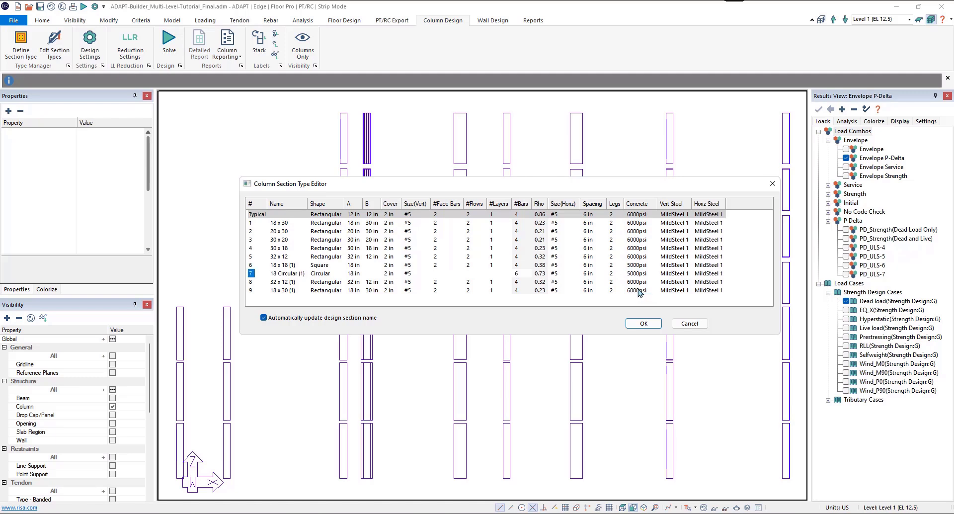
left_click(639, 283)
left_click(642, 298)
left_click(638, 290)
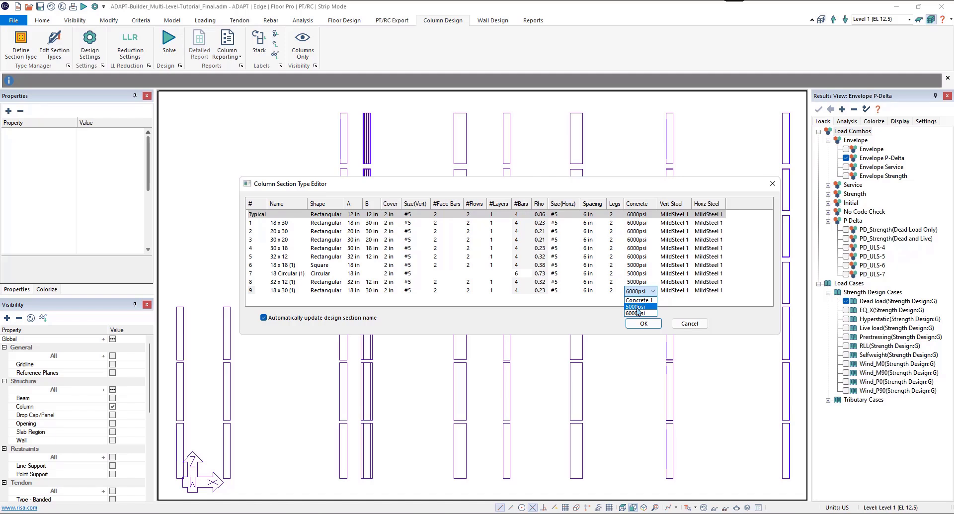
left_click(638, 306)
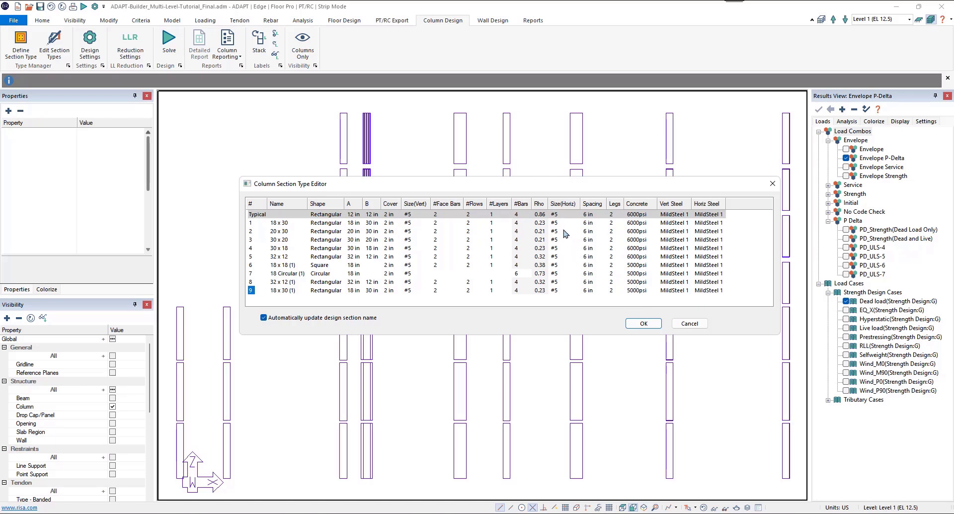
Through the Typical row, set all section types to #4 horizontal bars at 12 in spacing and #8 vertical bars.
left_click(558, 214)
left_click(559, 239)
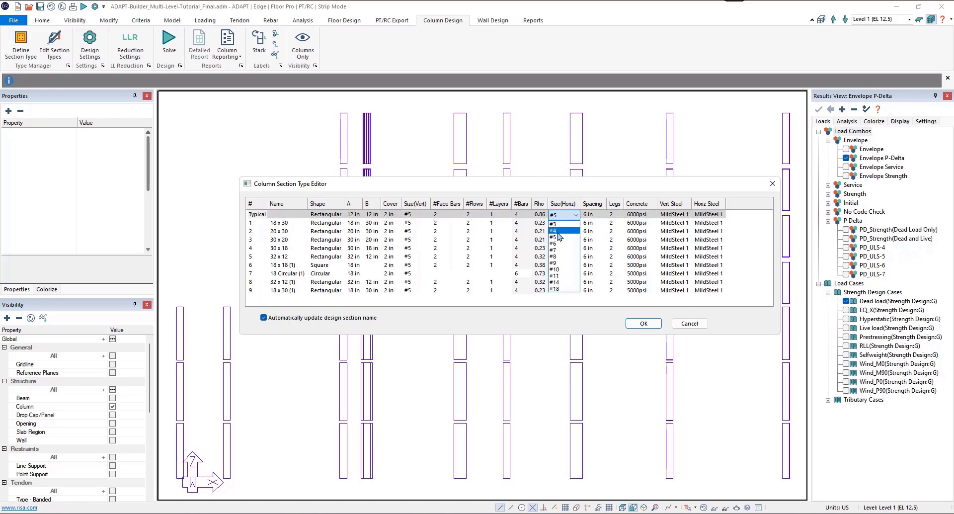
left_click(588, 214)
type("12")
key("Return")
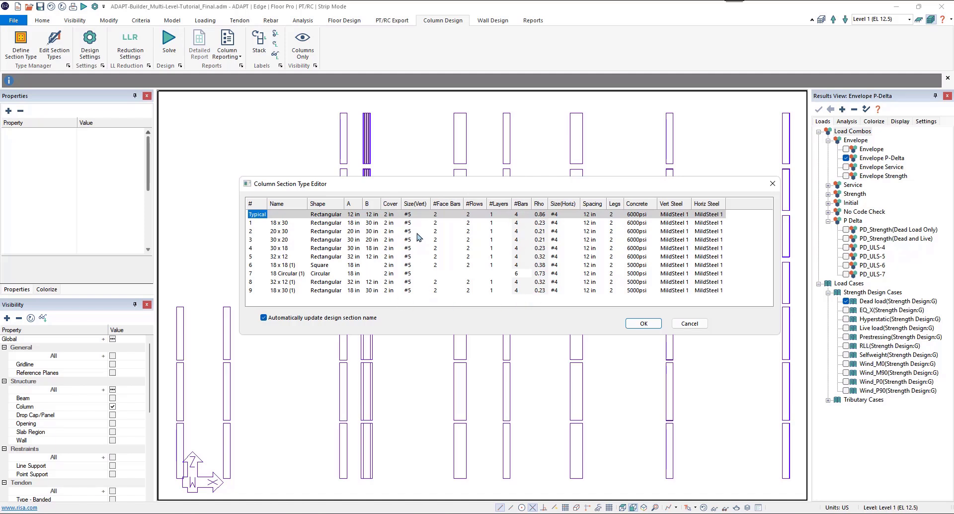
left_click(415, 215)
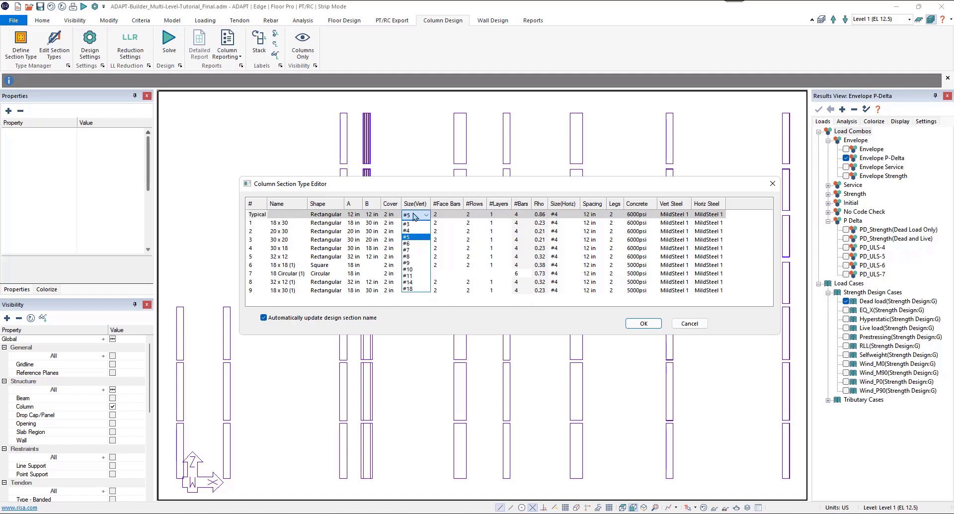
left_click(414, 256)
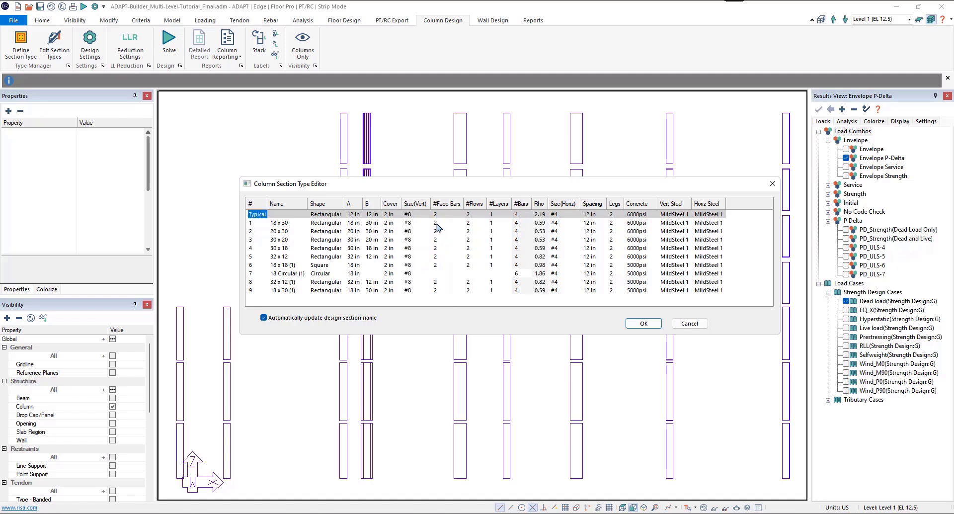
Set face bars and rows to 3 and 6 for 18 x 30, 4 and 6 for 20 x 30, and 6 and 4 for 30 x 20.
left_click(436, 222)
type("3")
left_click(478, 222)
type("6")
left_click(443, 232)
type("4")
left_click(470, 231)
type("6")
left_click(438, 240)
type("6")
left_click(474, 240)
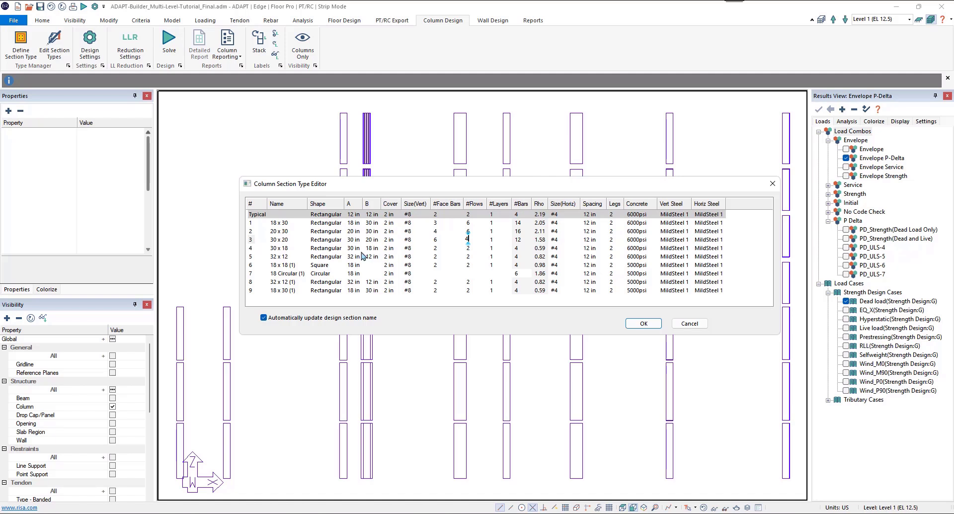
Set 30 x 18 to 6 face bars and 3 rows, and 32 x 12 to 6 face bars with 2 rows.
left_click(439, 251)
type("6")
left_click(469, 249)
left_click(441, 257)
type("6")
left_click(467, 257)
Set section type 18 x 18 (1) to 3 face bars and 3 rows.
left_click(436, 265)
type("3")
left_click(468, 265)
type("3")
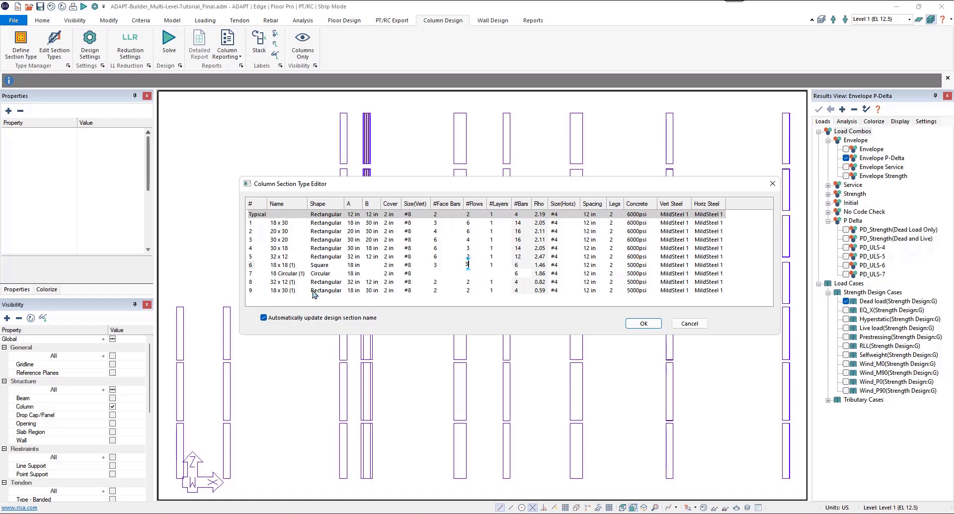
Set 32 x 12 (1) to 6 face bars, and 18 x 30 (1) to 3 face bars and 6 rows.
left_click(446, 282)
type("6")
key("Return")
left_click(445, 290)
type("3")
left_click(473, 291)
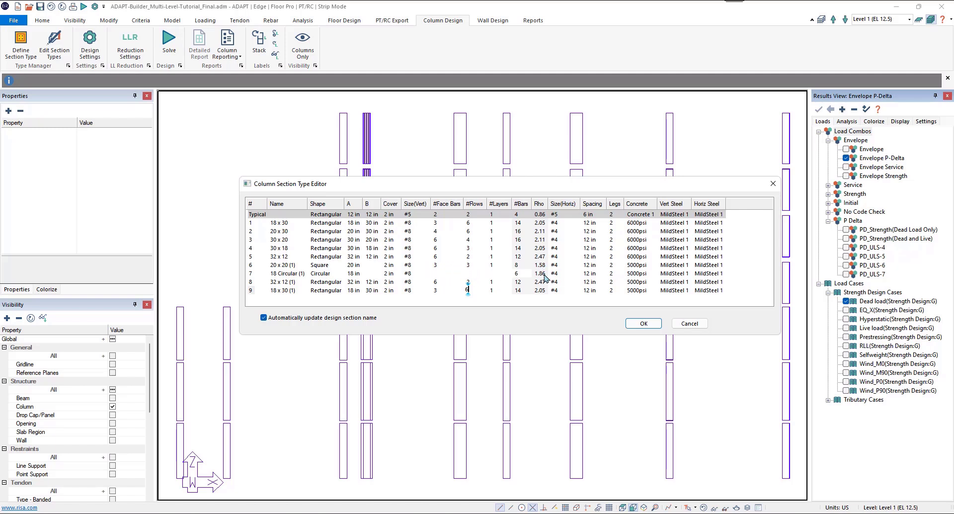
Set 18 x 18 (1) to 4 face bars and 4 rows and 18 Circular (1) to 8 bars, and accept the section type edits.
left_click(451, 265)
type("4")
left_click(470, 267)
type("8")
key("Return")
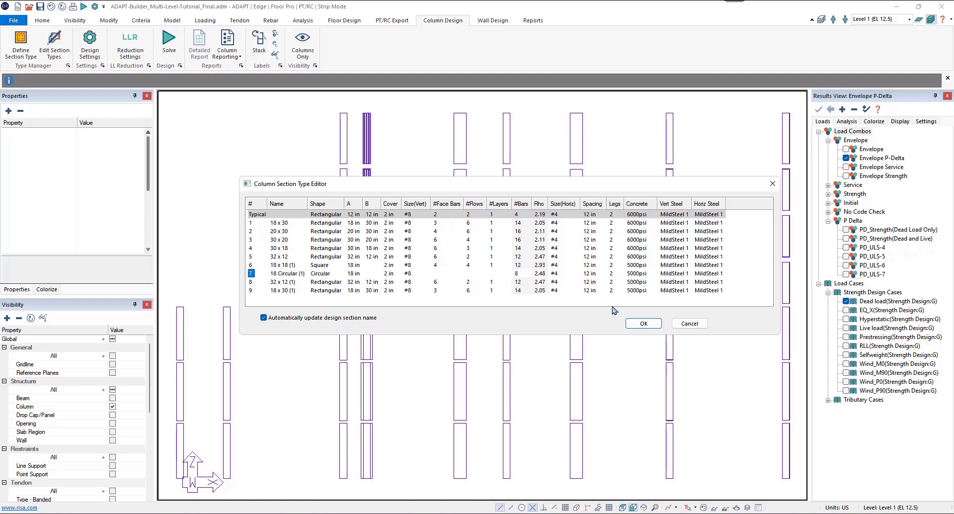
left_click(647, 330)
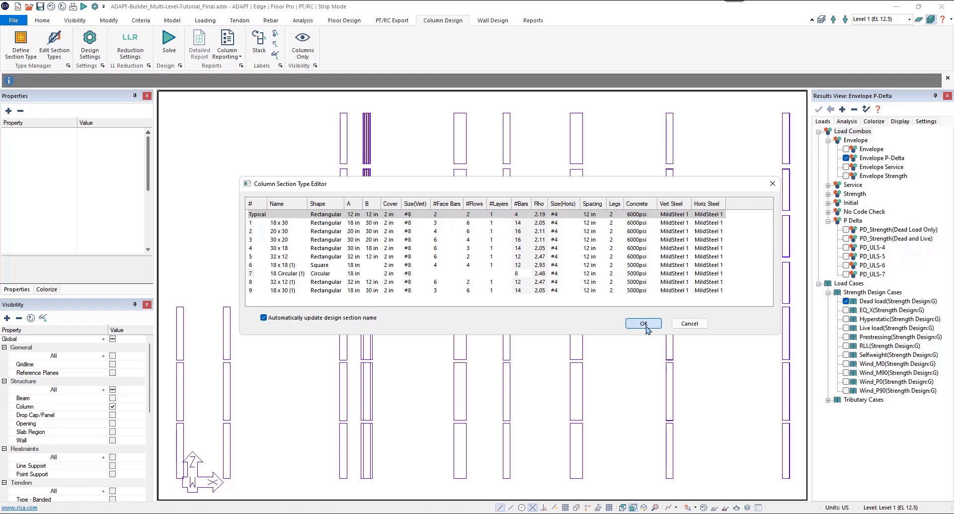
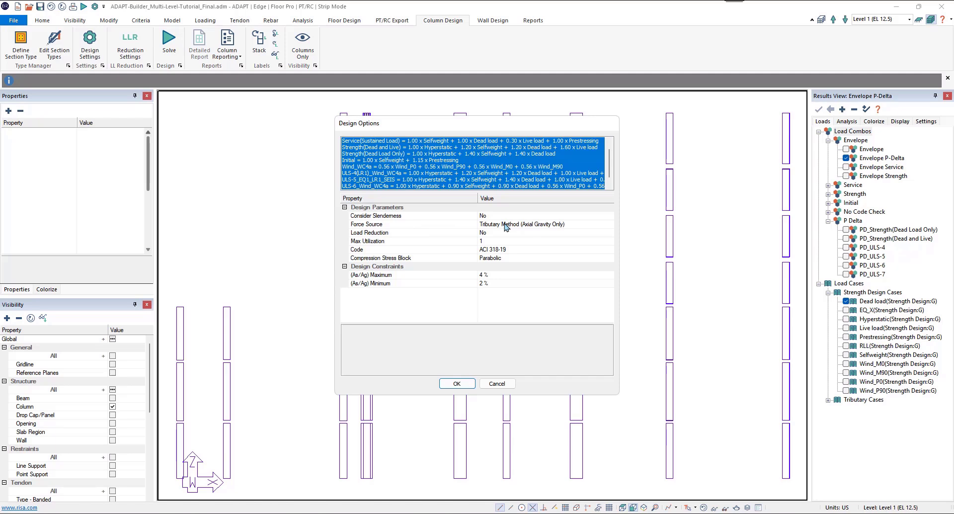
Review the Force Source and Compression Stress Block choices in the column Design Options, keeping Tributary Method and Parabolic.
left_click(506, 227)
left_click(506, 224)
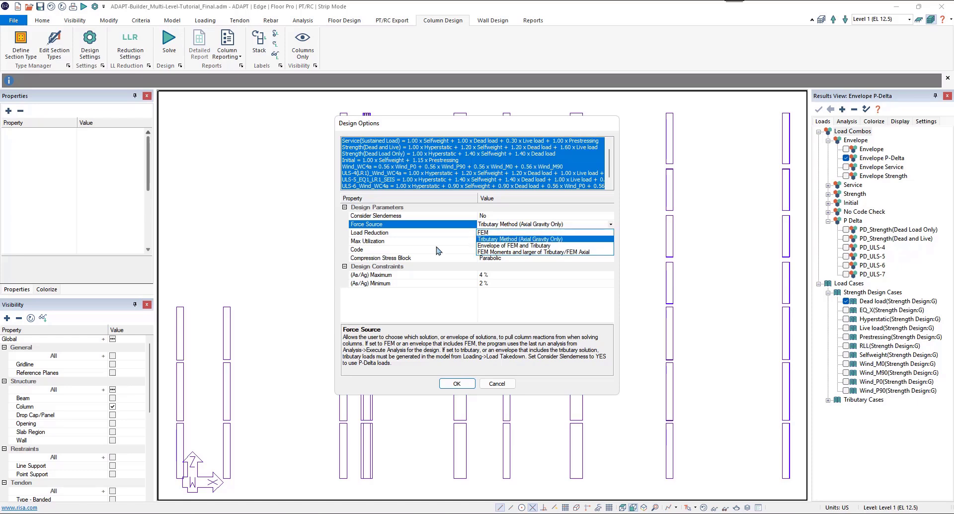
left_click(338, 243)
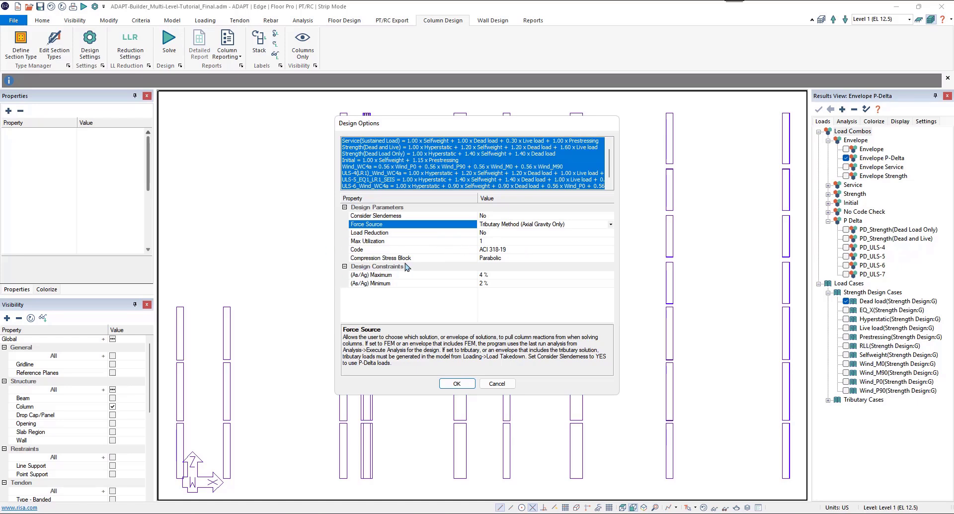
left_click(501, 259)
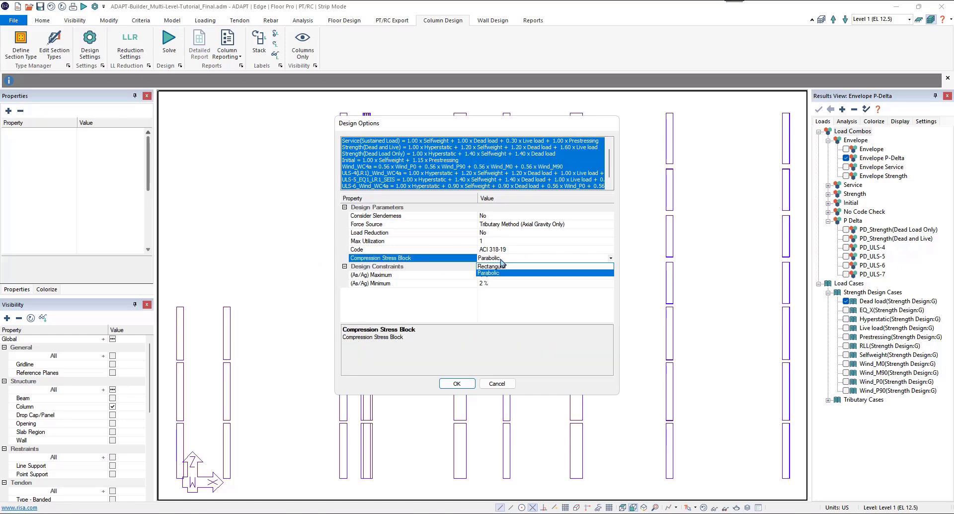
left_click(497, 274)
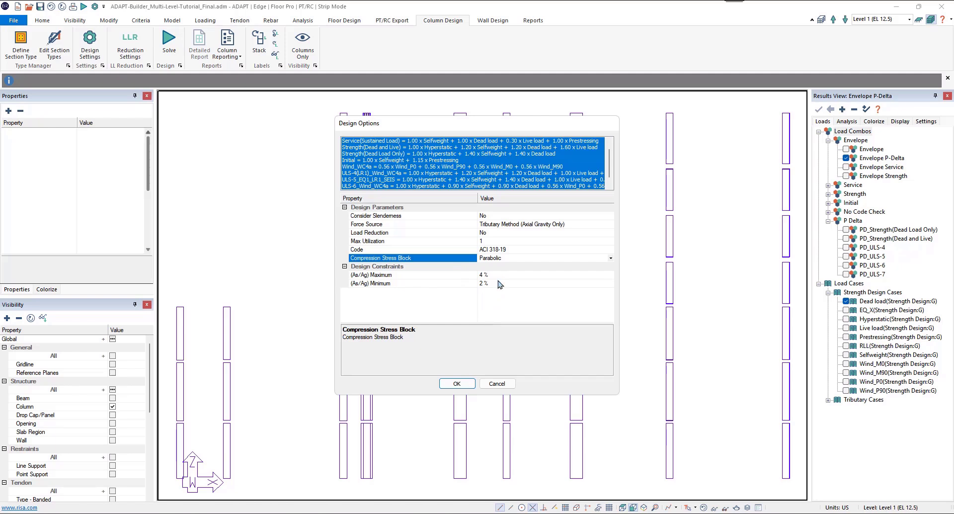
Set Consider Slenderness to Yes in the Design Options, with all P-Delta load combinations selected, and accept the settings.
left_click(485, 217)
left_click(485, 217)
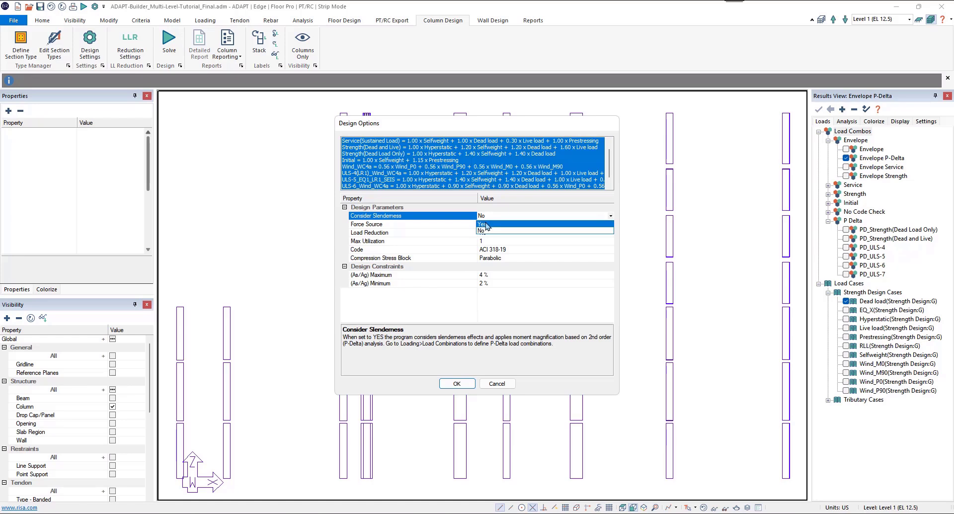
left_click(485, 225)
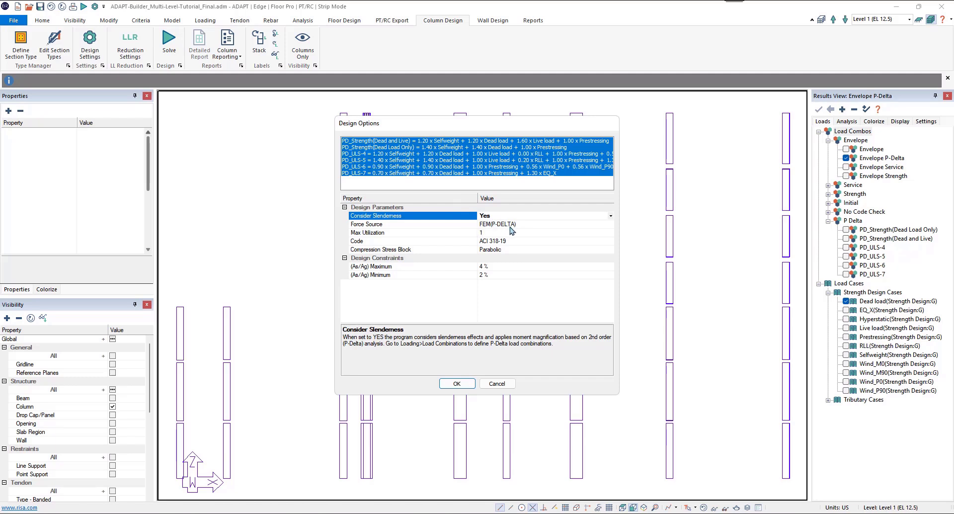
left_click(439, 129)
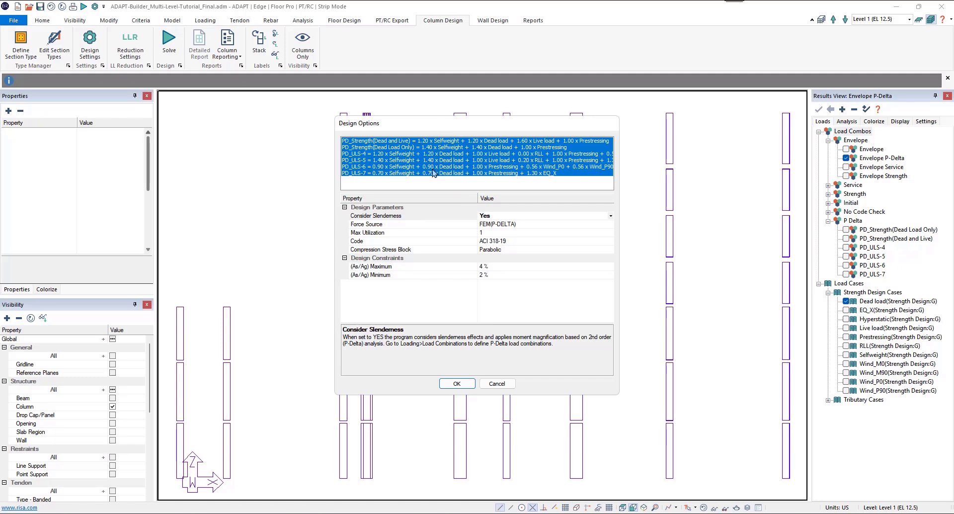
left_click_drag(434, 143, 434, 176)
left_click(460, 389)
Solve the column design by running a code check on all design groups, and dismiss the completion message.
left_click(174, 58)
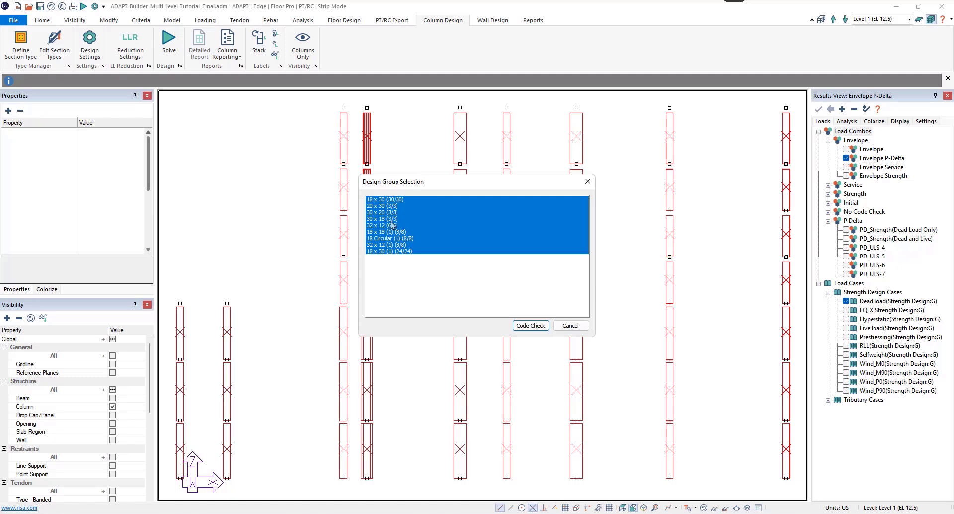
left_click(531, 326)
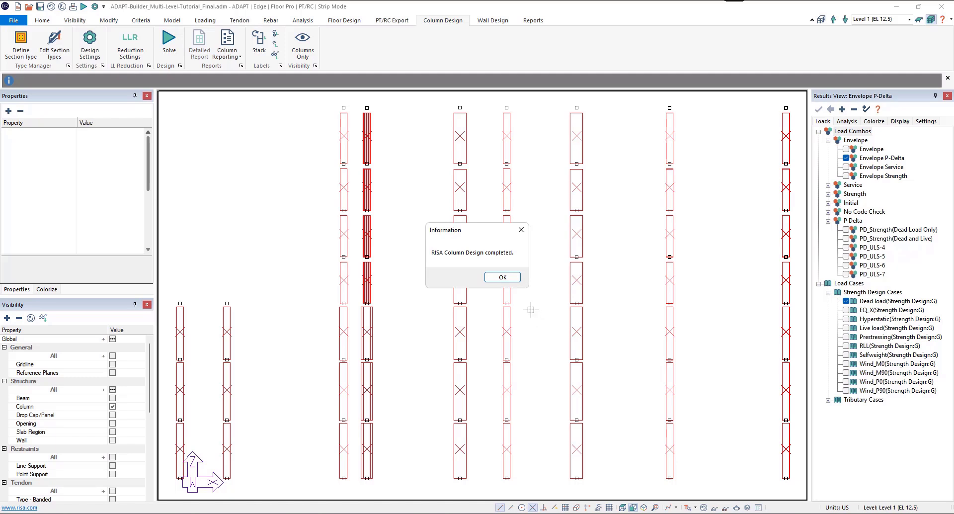
left_click(516, 278)
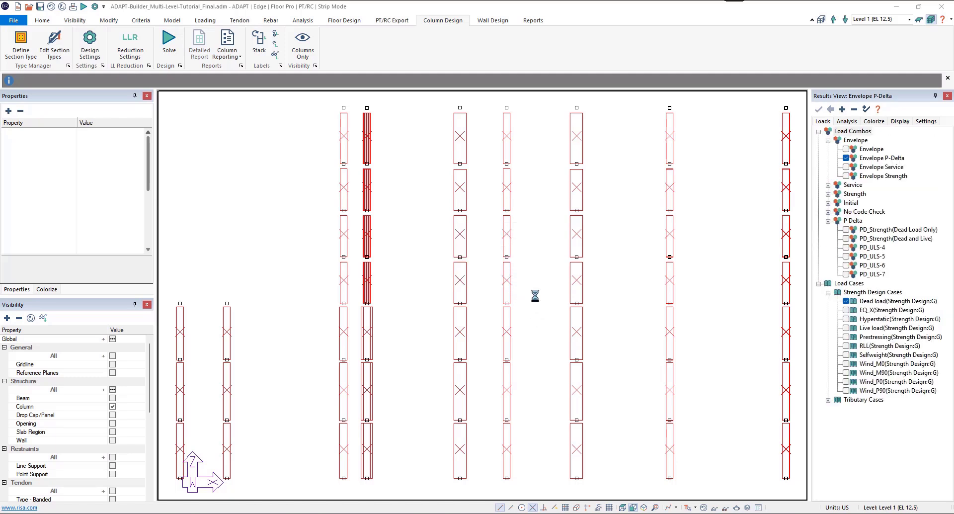
Show the columns in an isometric view with their individual column design Status results displayed.
left_click(644, 507)
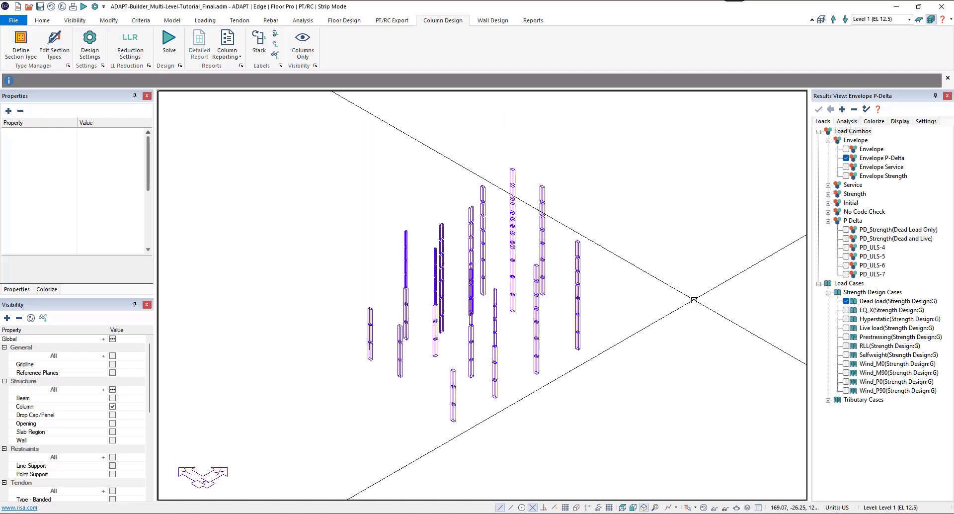
left_click(846, 122)
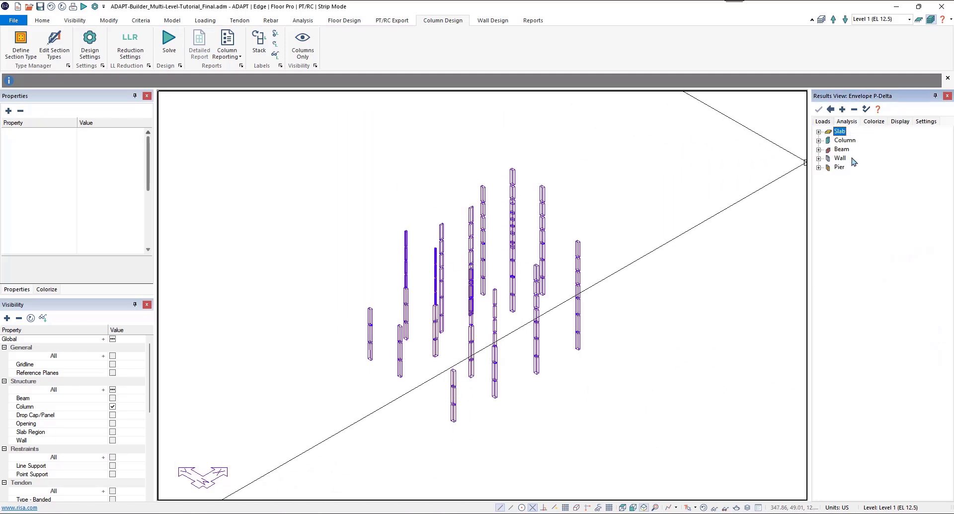
left_click(818, 140)
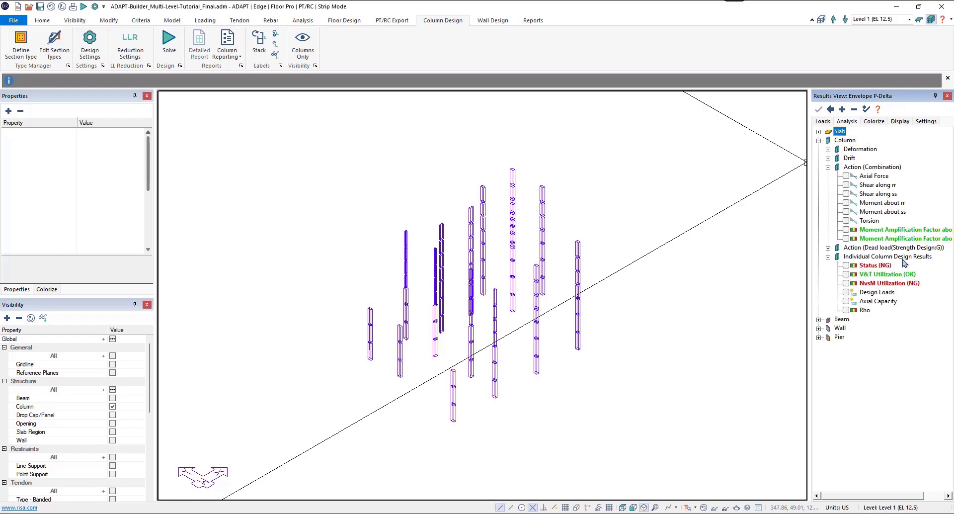
left_click(846, 265)
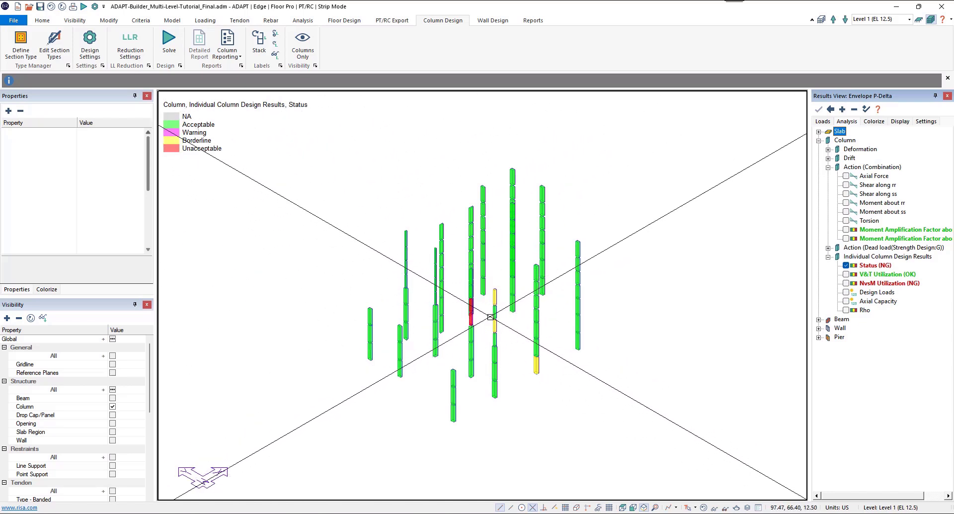
middle_click_drag(494, 324, 482, 301)
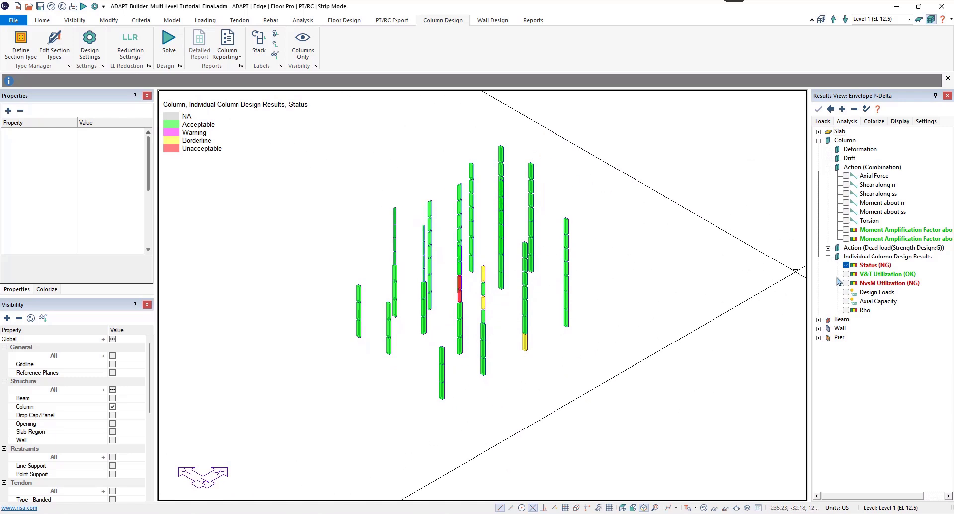
Display the columns' V&T Utilization and NvsM Utilization results, and examine the NvsM utilization values up close.
left_click(846, 274)
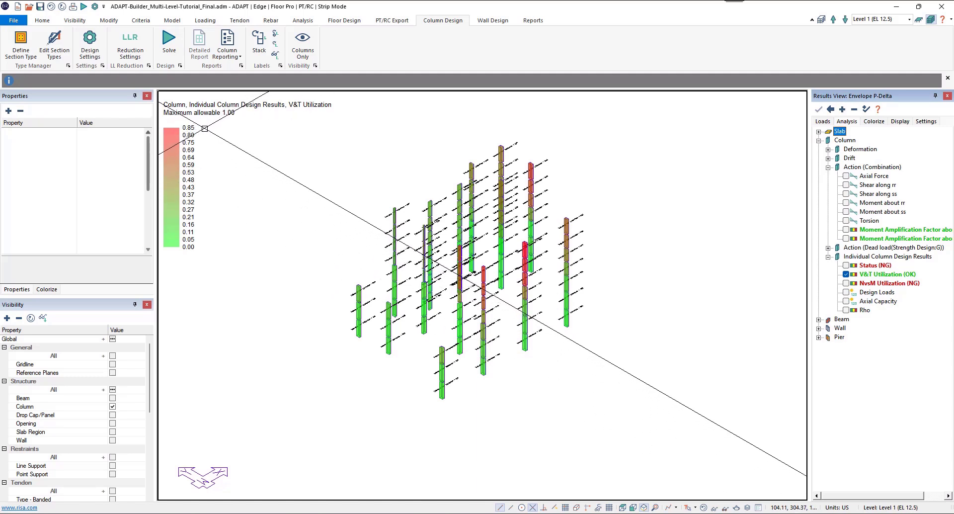
left_click(847, 283)
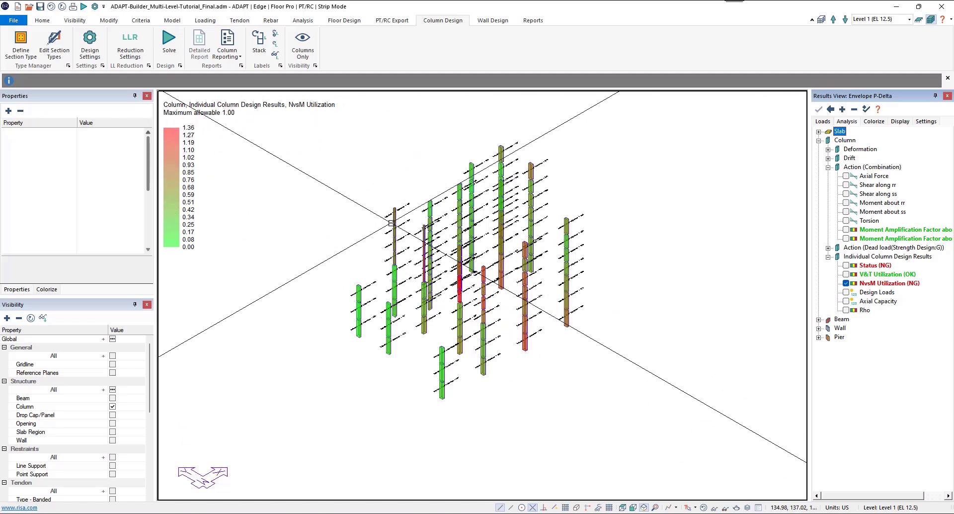
scroll(435, 281, "up", 5)
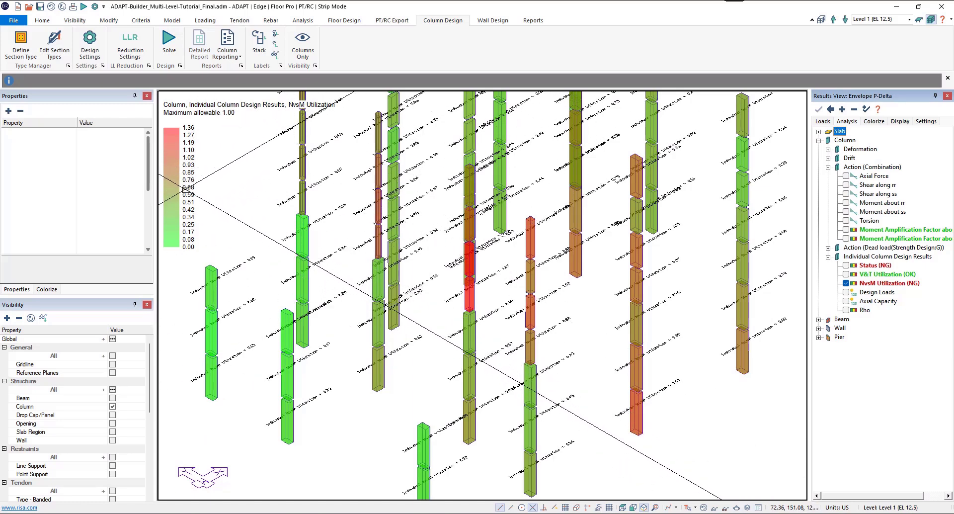
Change the Utilization Display setting for components to Status in the results display options.
left_click(900, 122)
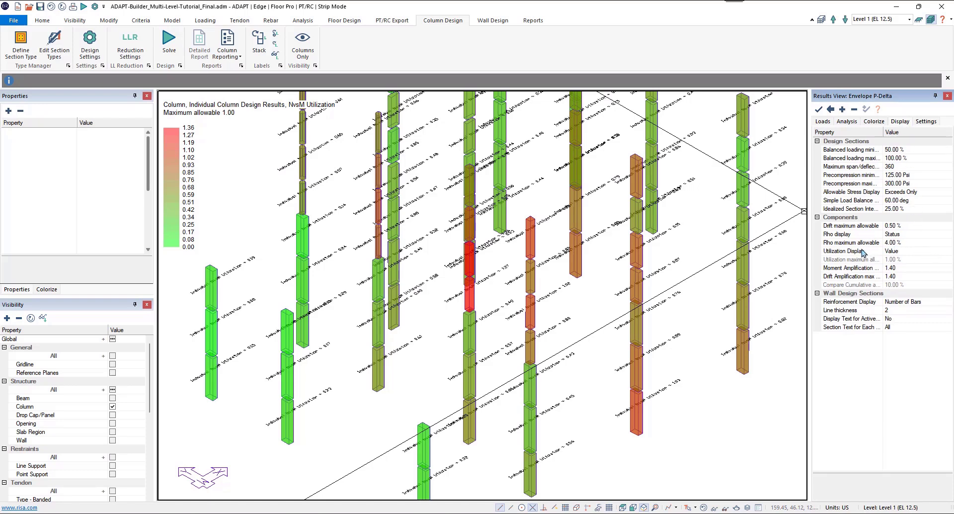
left_click(947, 254)
left_click(947, 251)
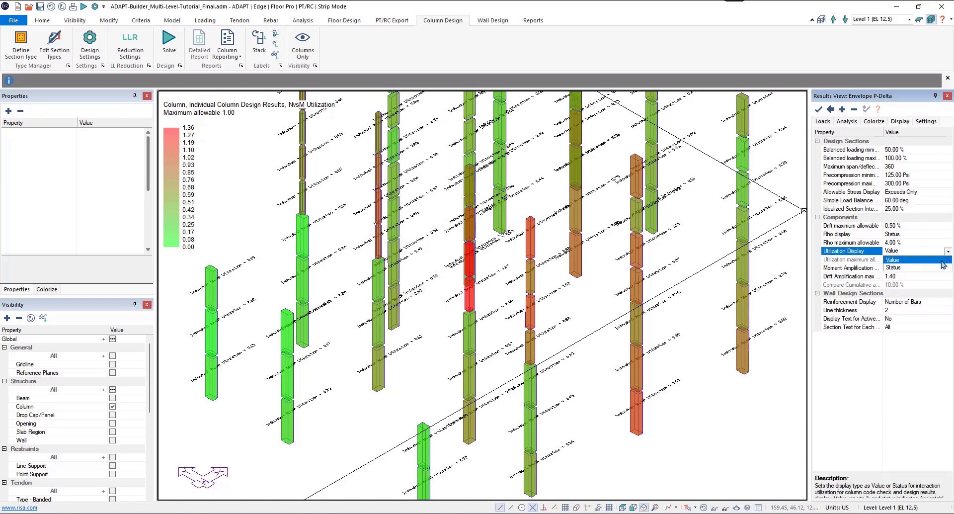
left_click(939, 267)
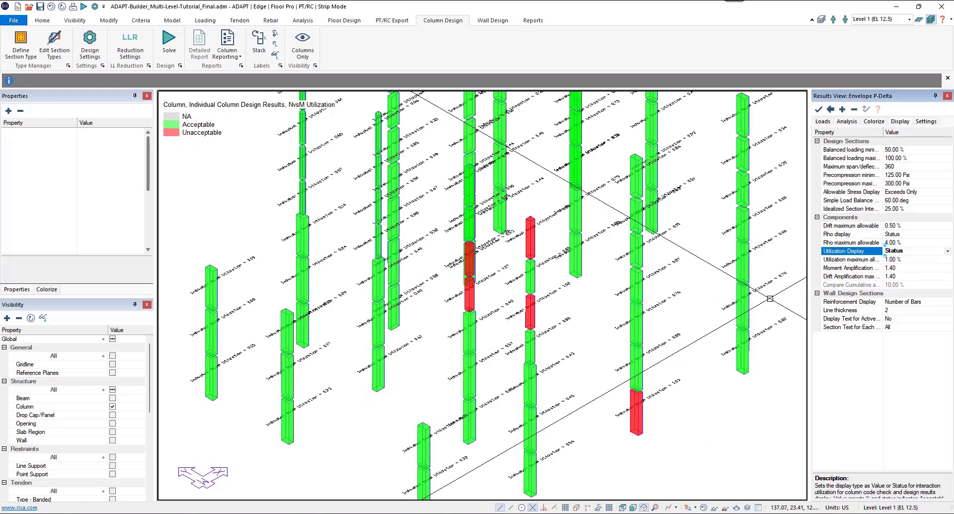
Show the Status results under Individual Column Design Results for the columns and bring the failing and borderline columns into view.
left_click(823, 121)
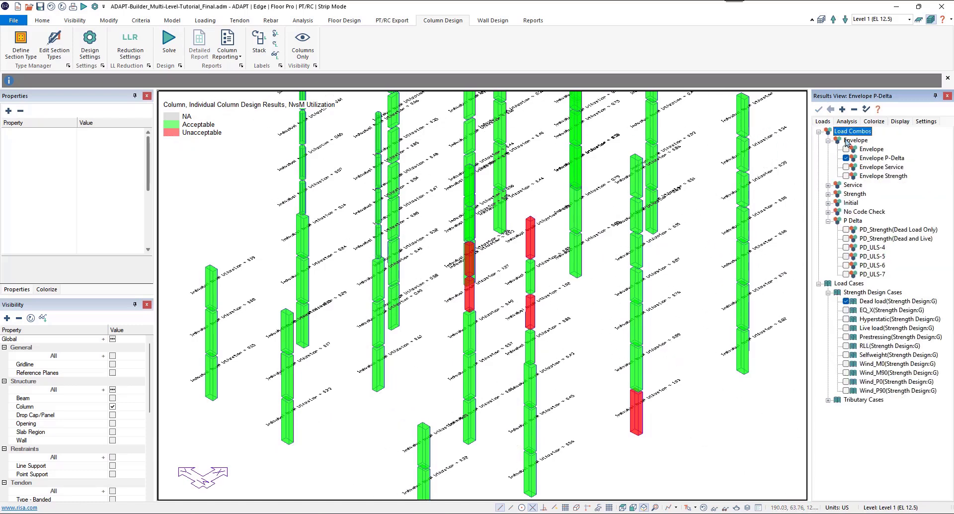
left_click(847, 122)
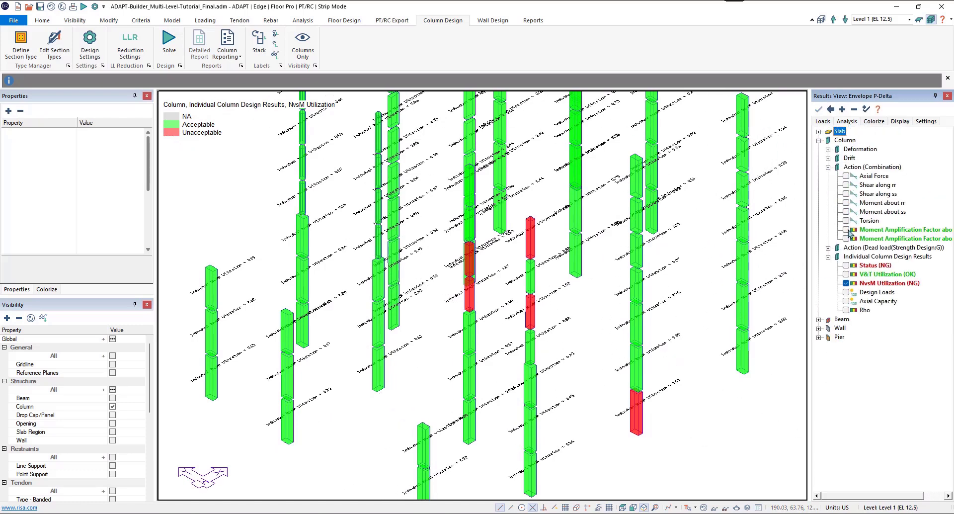
left_click(846, 265)
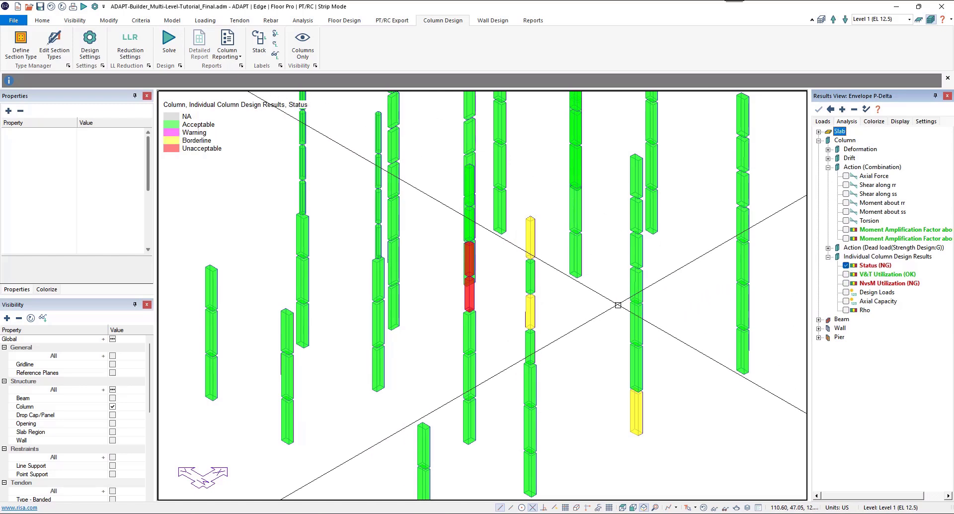
scroll(617, 303, "down", 2)
scroll(560, 291, "down", 2)
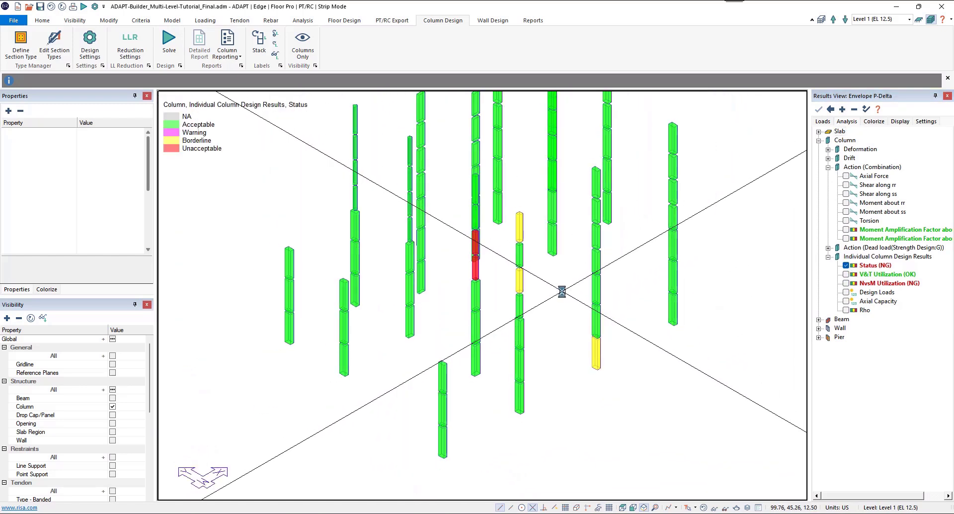
middle_click_drag(575, 299, 542, 407)
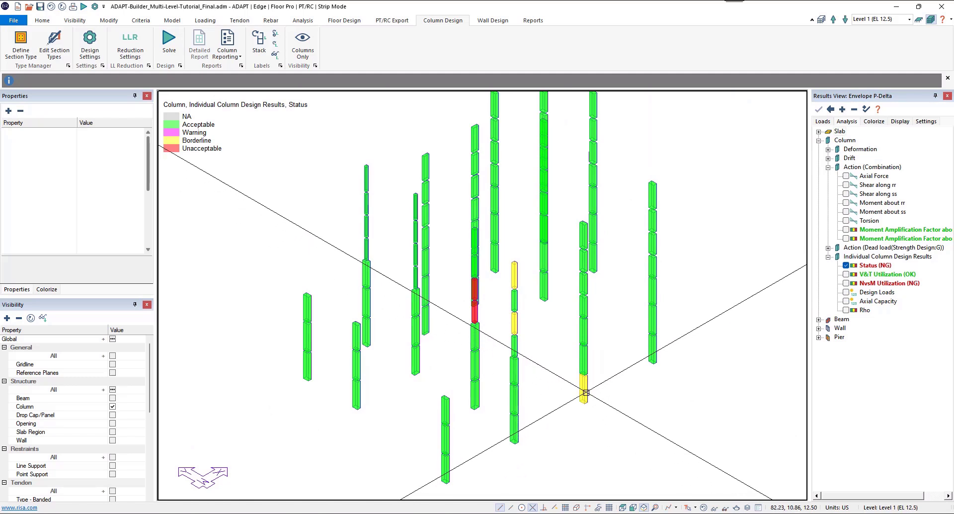
Generate the detailed report for the borderline 18 x 30 column and read through its Summary Report sheet in Excel.
left_click(586, 392)
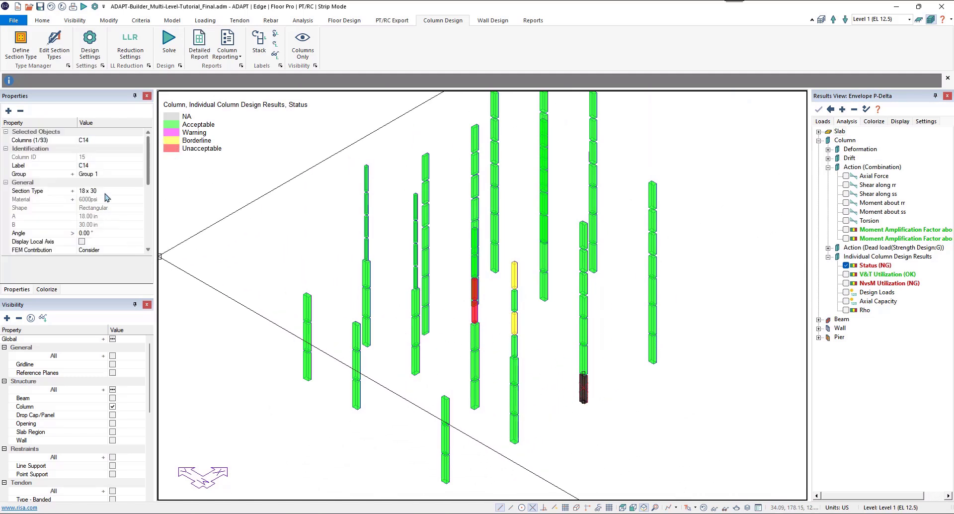
left_click(200, 56)
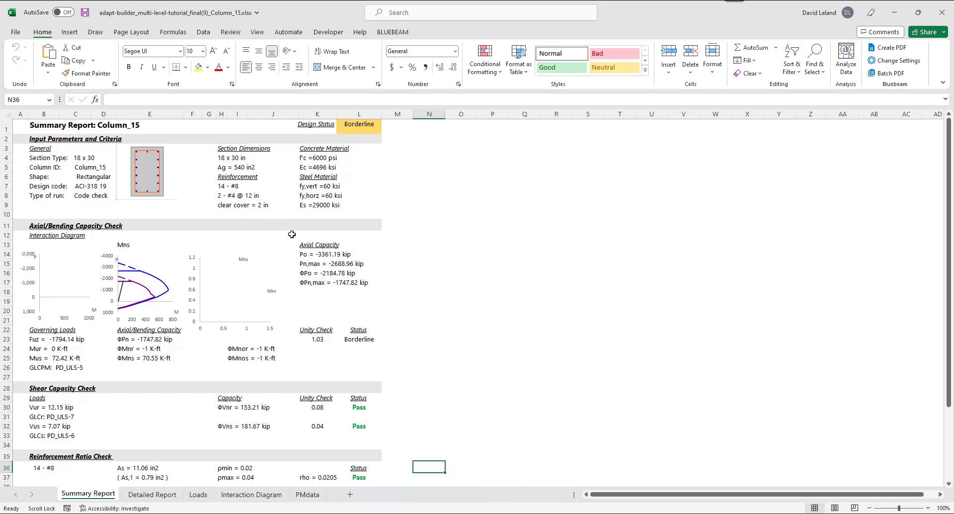
scroll(206, 414, "down", 1)
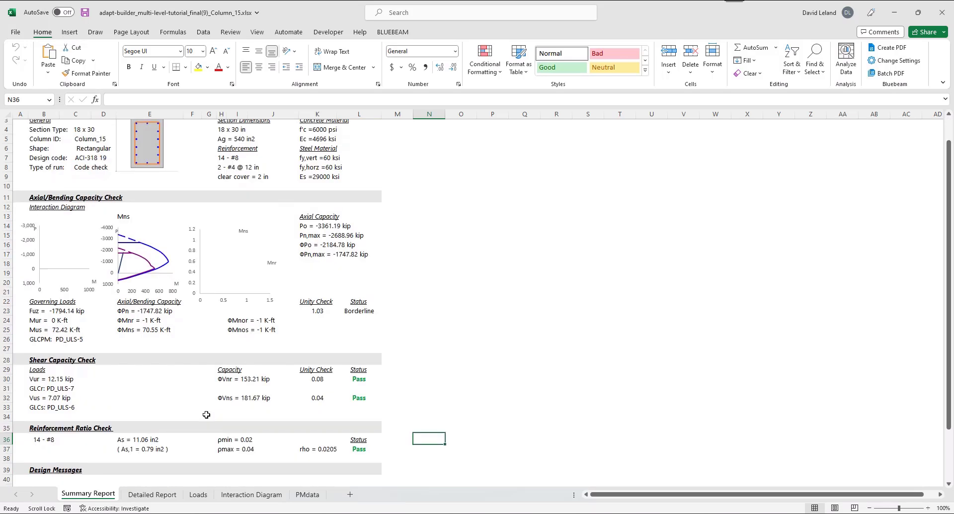
scroll(206, 414, "up", 1)
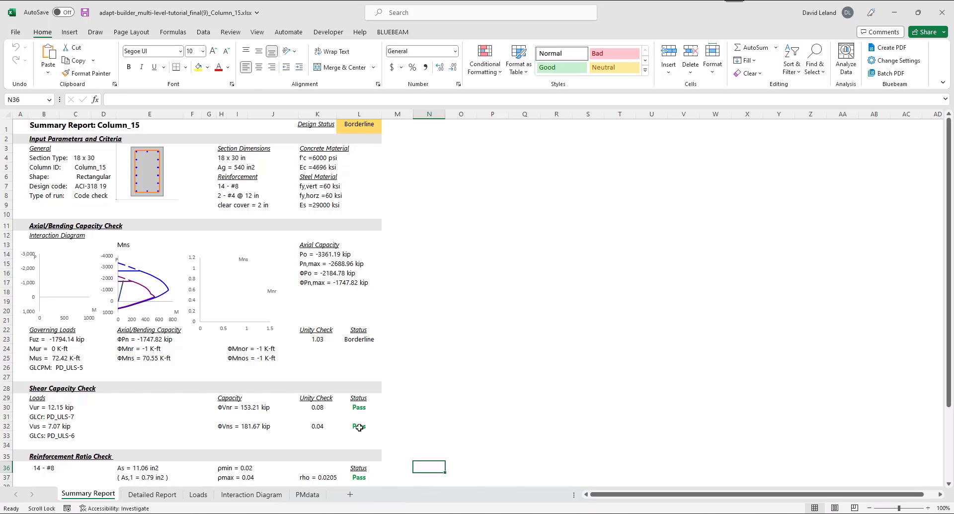
scroll(363, 425, "down", 2)
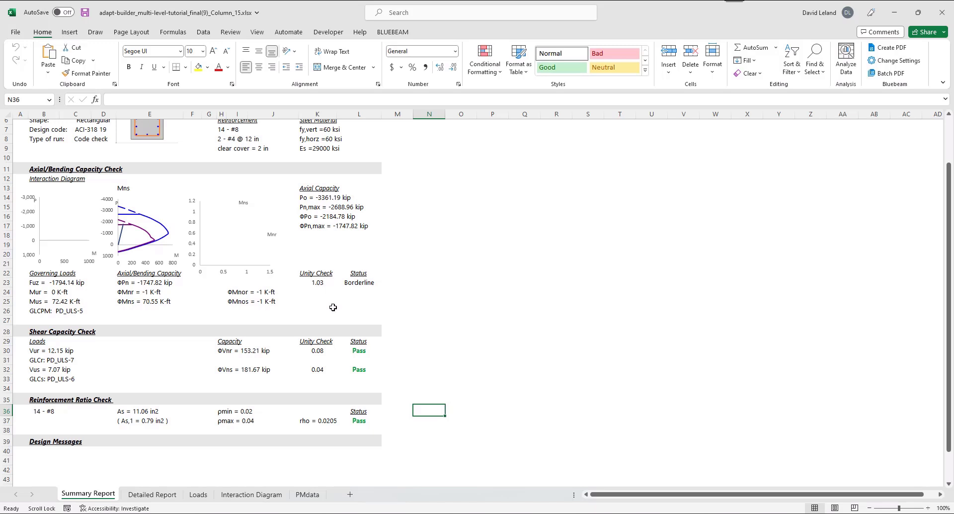
scroll(333, 307, "up", 2)
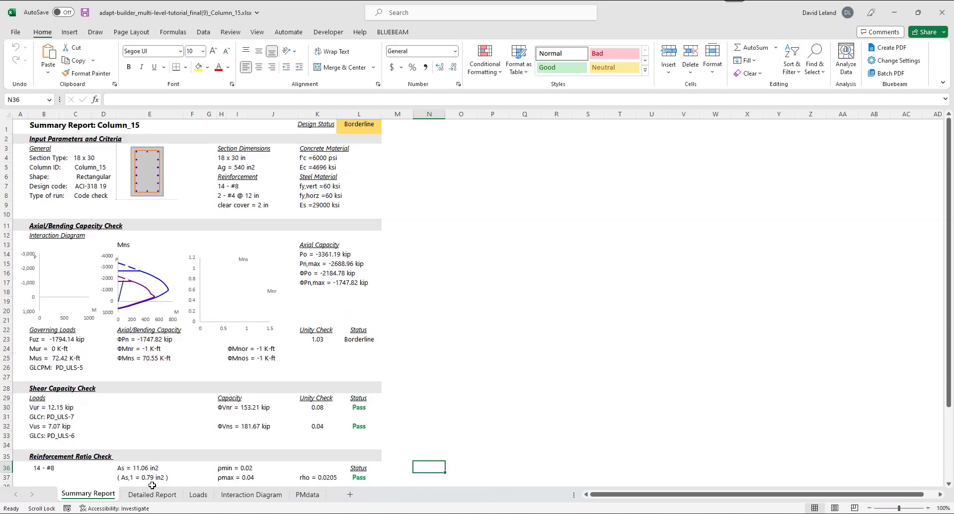
Review the Detailed Report, Loads, Interaction Diagram and PMdata sheets of the column report, and close the workbook.
left_click(155, 500)
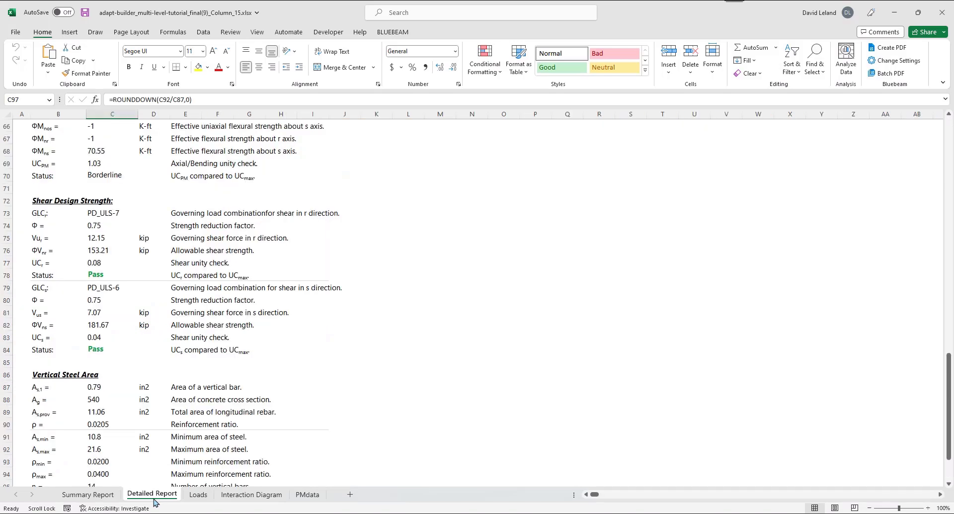
scroll(170, 417, "up", 12)
scroll(171, 416, "up", 10)
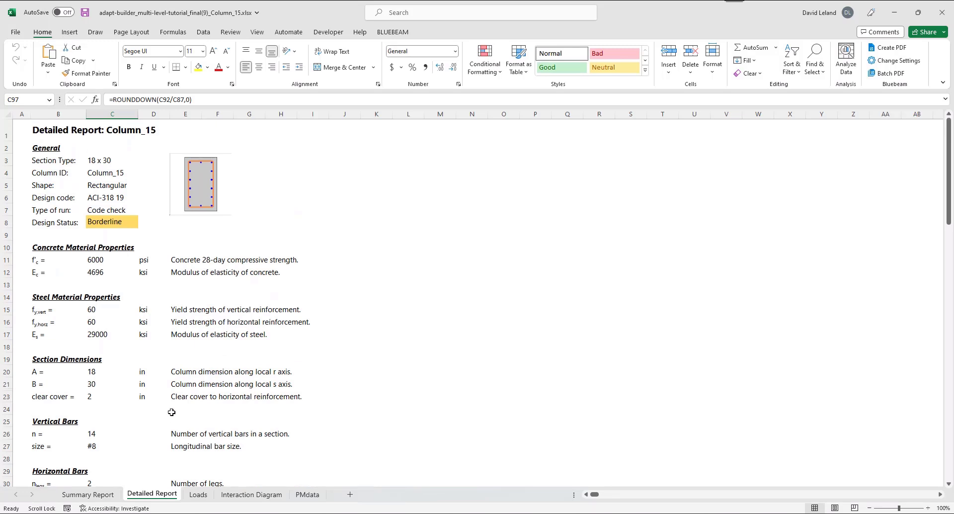
left_click(198, 494)
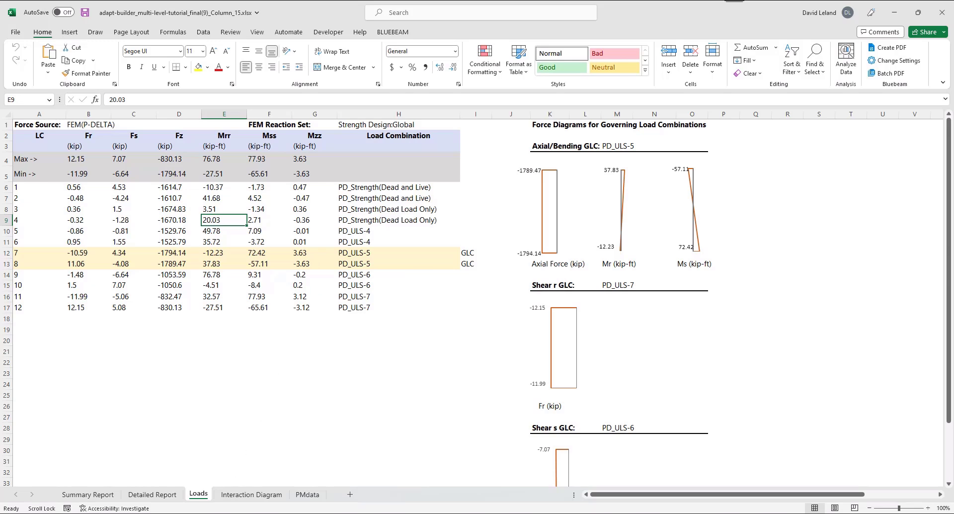
left_click(253, 495)
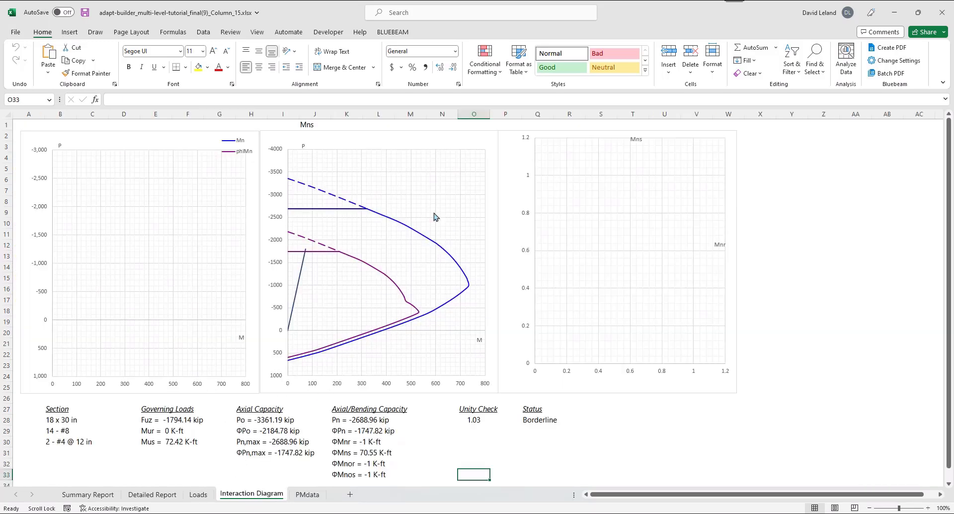
left_click(308, 494)
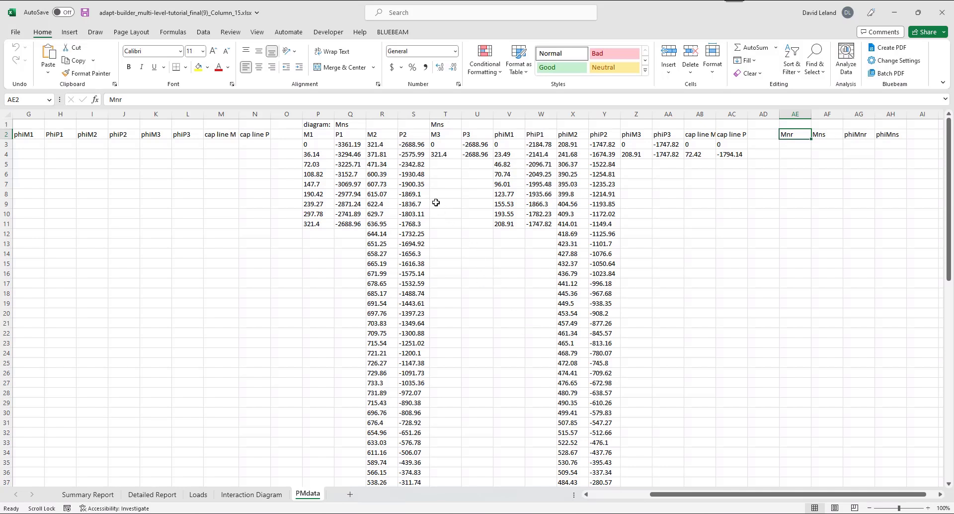
left_click(941, 12)
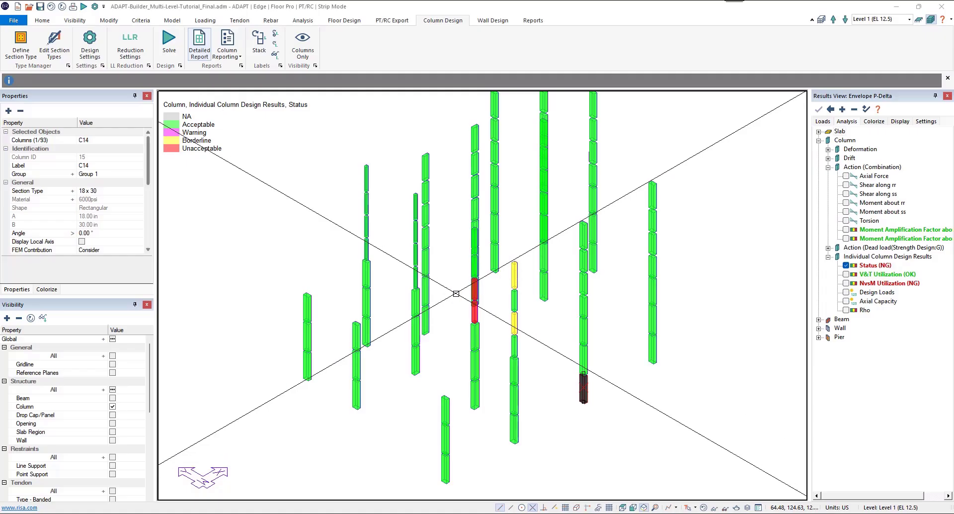
Generate the report for the lower unacceptable column, read its summary checks, and return to the ADAPT-Builder model.
left_click(473, 315)
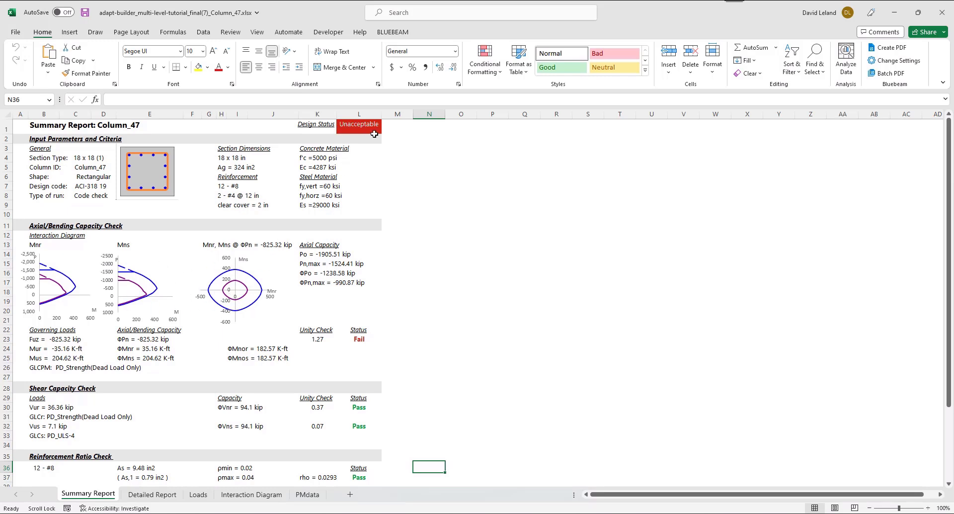
scroll(359, 347, "down", 2)
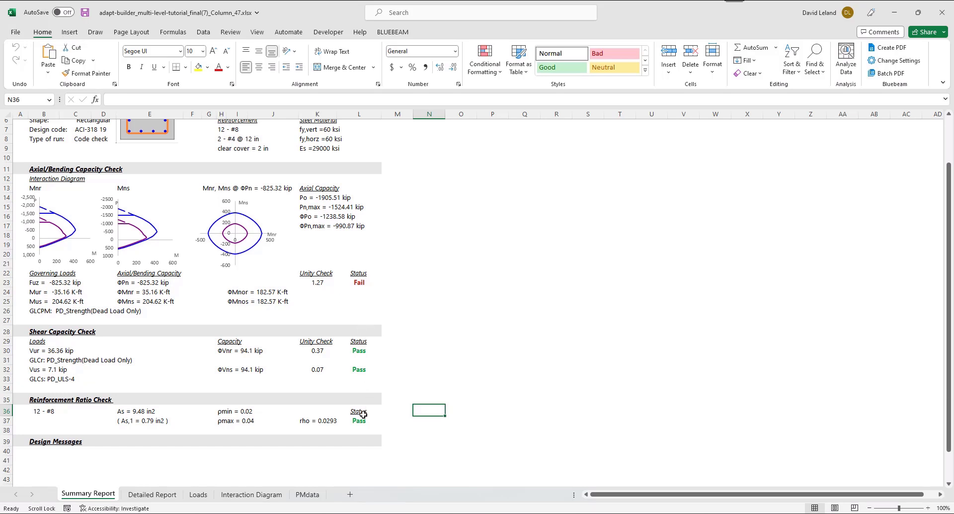
scroll(364, 414, "up", 1)
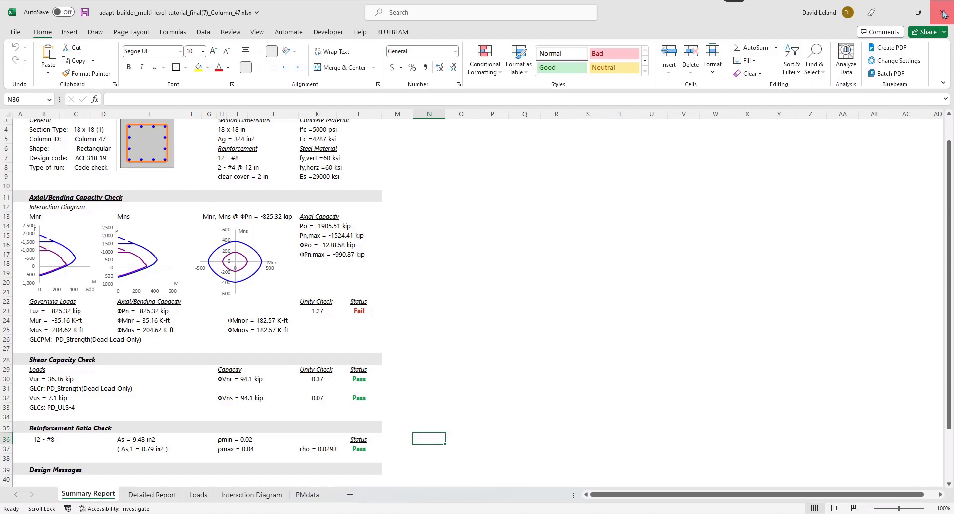
left_click(894, 12)
left_click(453, 346)
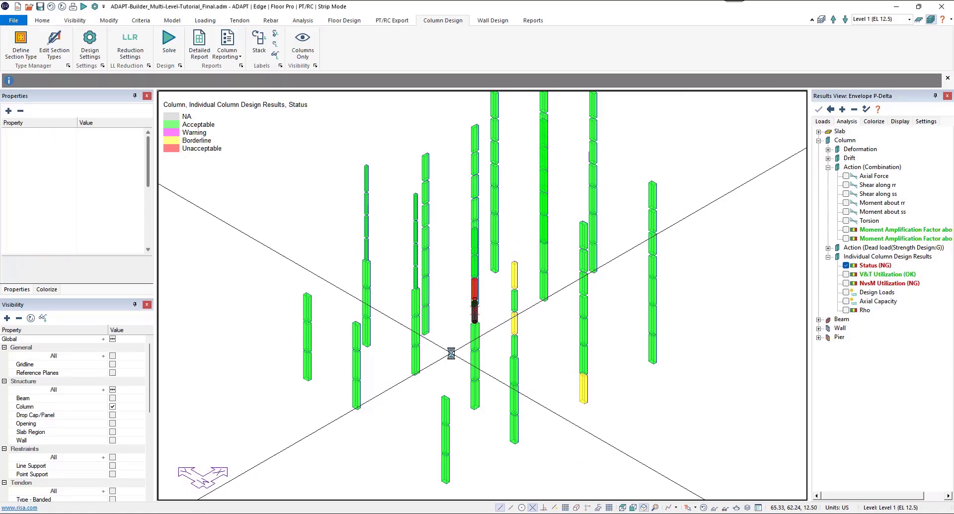
Edit the section types of the lower unacceptable and the borderline base column together, setting the 18 x 30 section to 4 face bars.
left_click(475, 312)
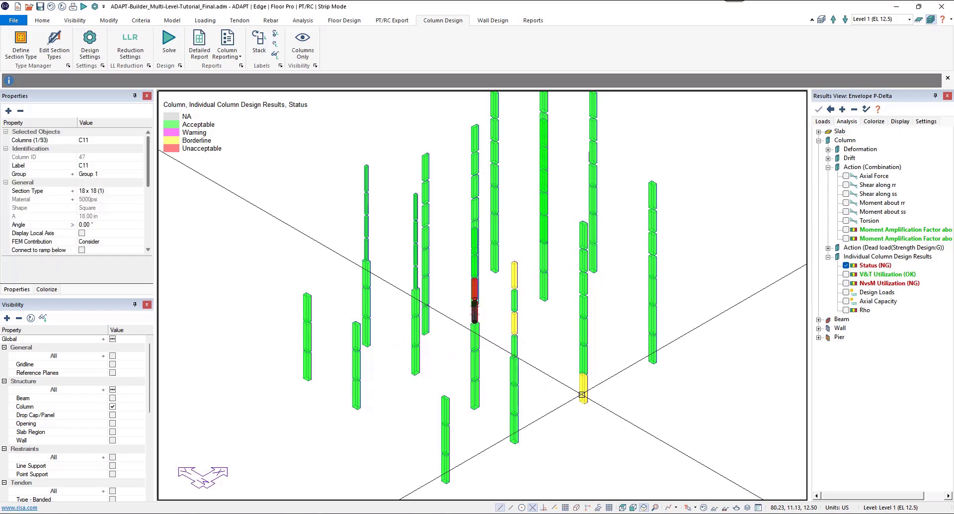
left_click(582, 390, "ctrl")
left_click(55, 44)
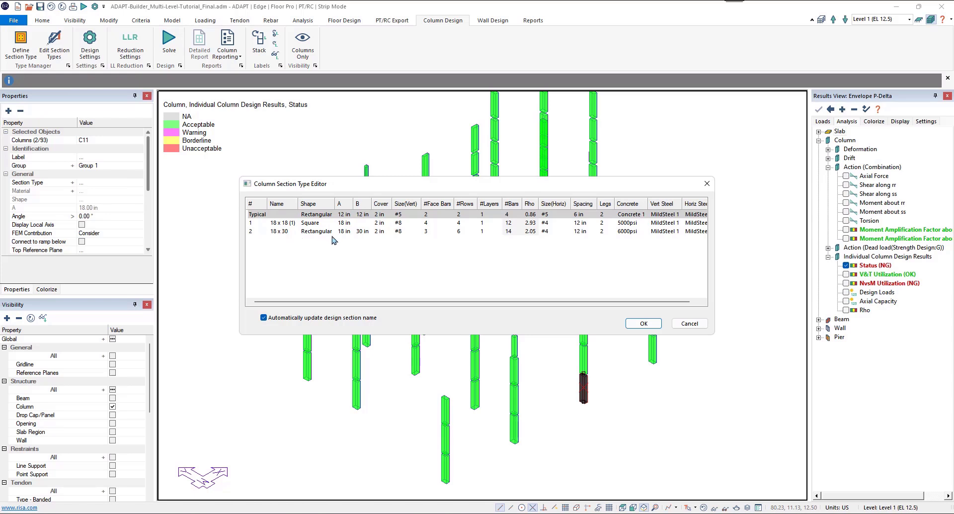
double_click(433, 232)
type("4")
double_click(464, 232)
key("Return")
Try 5 face bars on the 18 x 18 (1) section, return to 4, set dimension A to 20 in, and accept the edits.
double_click(438, 223)
type("5")
key("Return")
type("4")
key("Return")
double_click(342, 224)
key("Return")
left_click(640, 325)
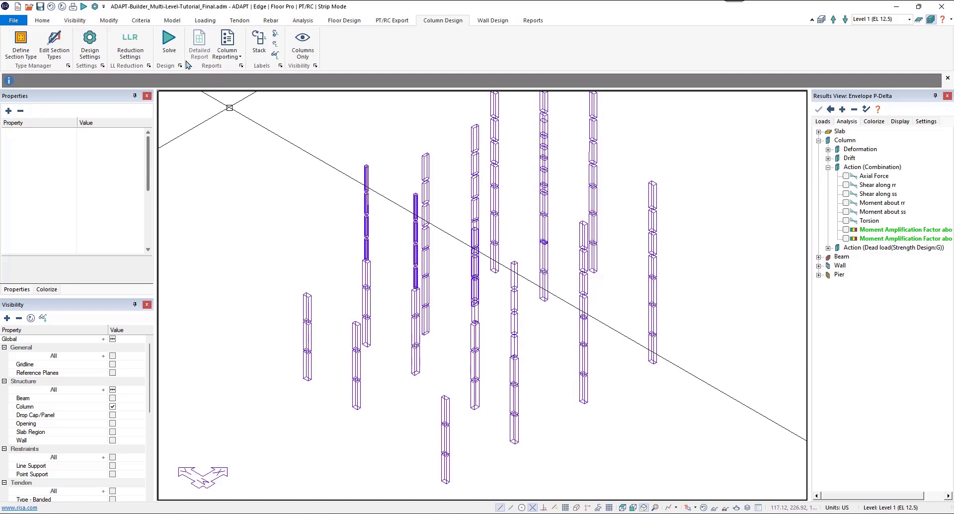
Rerun the column code check on all design groups with the revised sections and display the Status results.
left_click(170, 52)
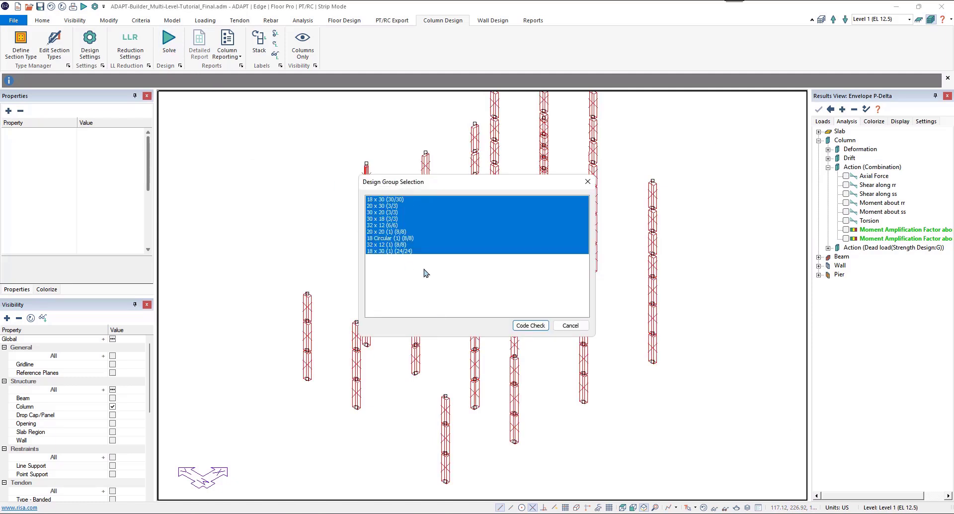
left_click(531, 325)
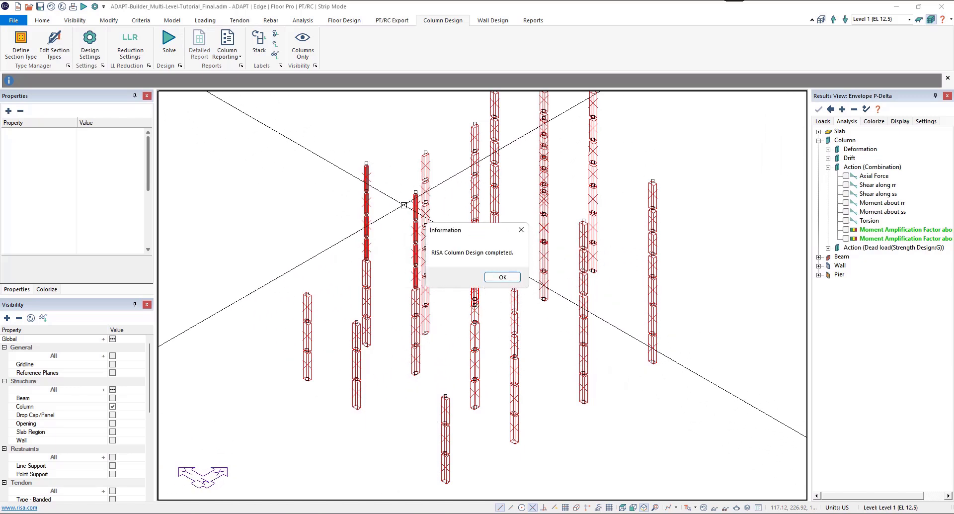
left_click(497, 278)
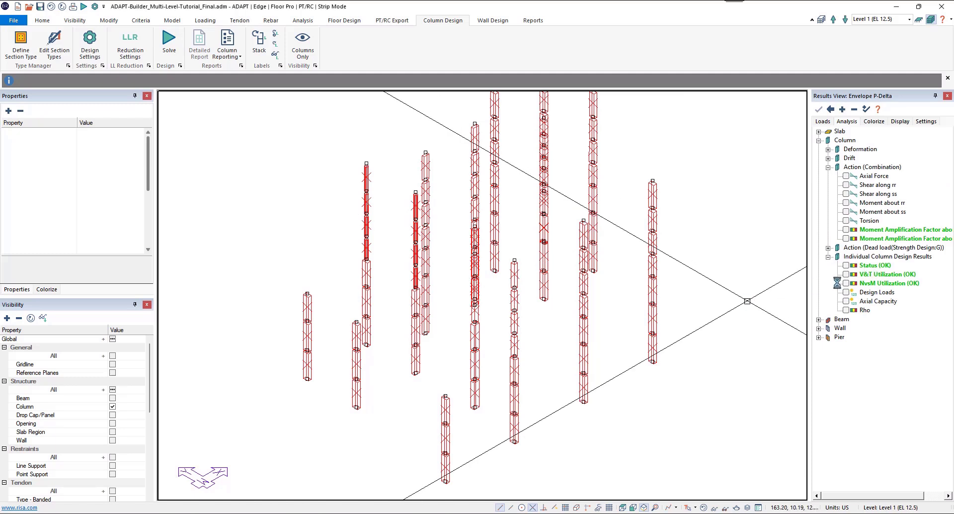
left_click(850, 268)
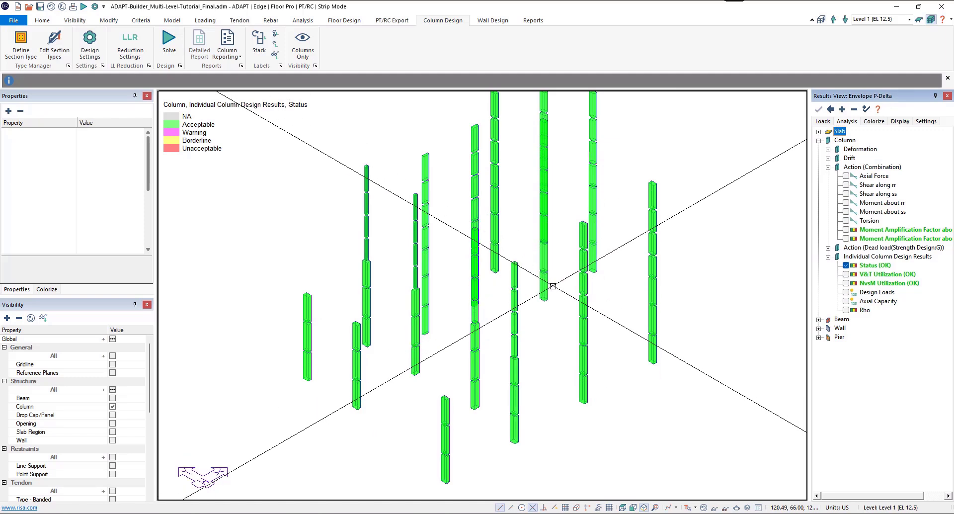
Display the columns' V&T Utilization results and set the components' Utilization Display to Value.
left_click(847, 278)
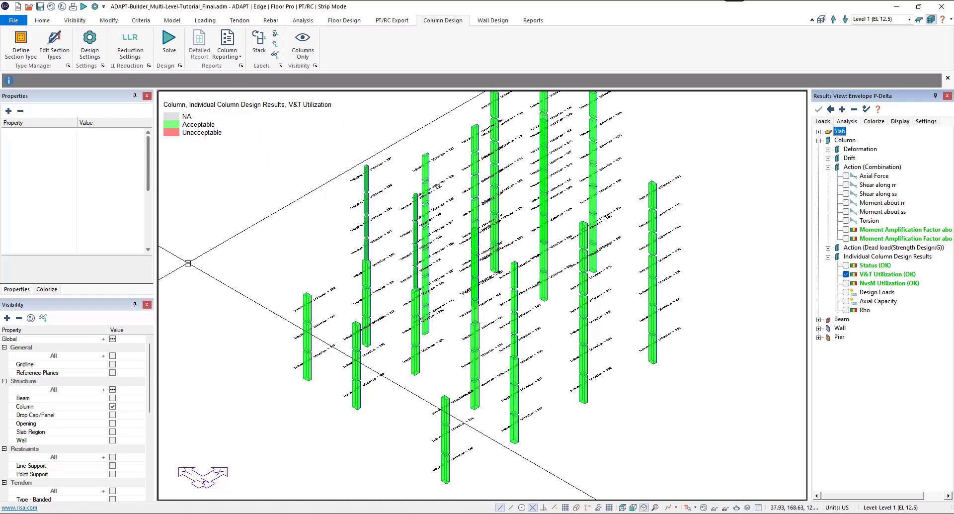
left_click(906, 122)
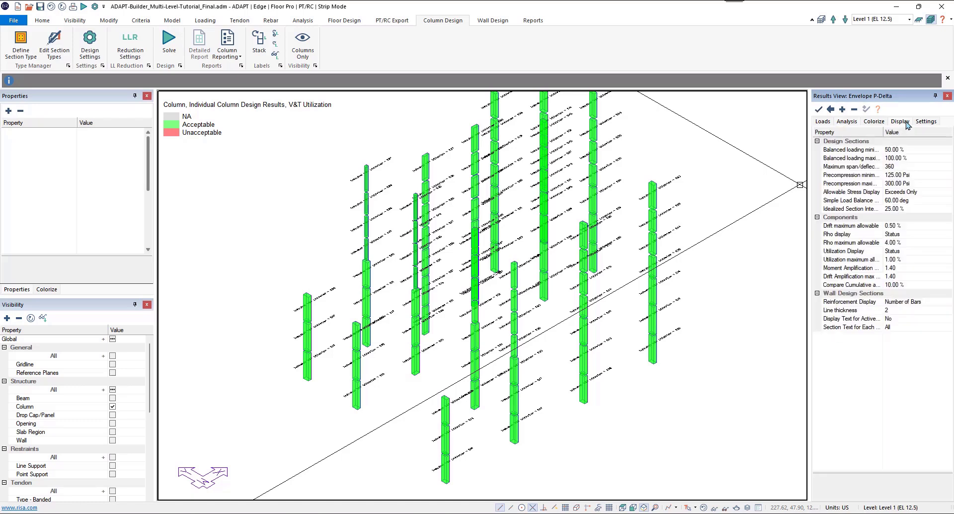
left_click(948, 252)
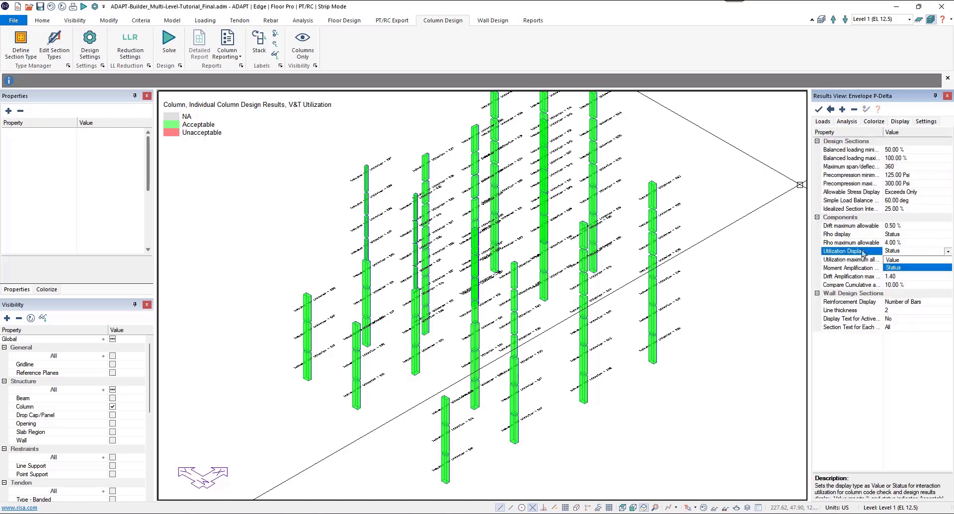
left_click(901, 260)
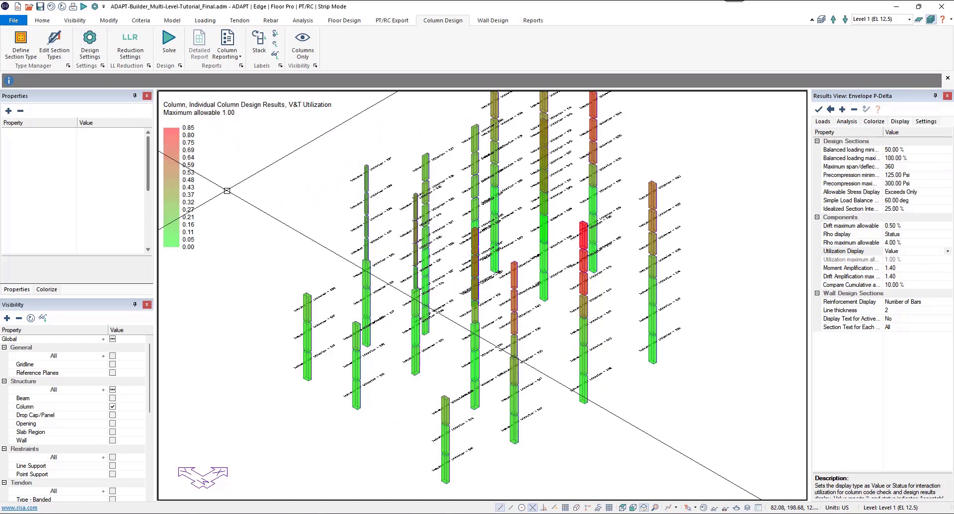
Display the columns' NvsM Utilization results and examine the value-based coloring of the most highly utilized columns.
left_click(843, 124)
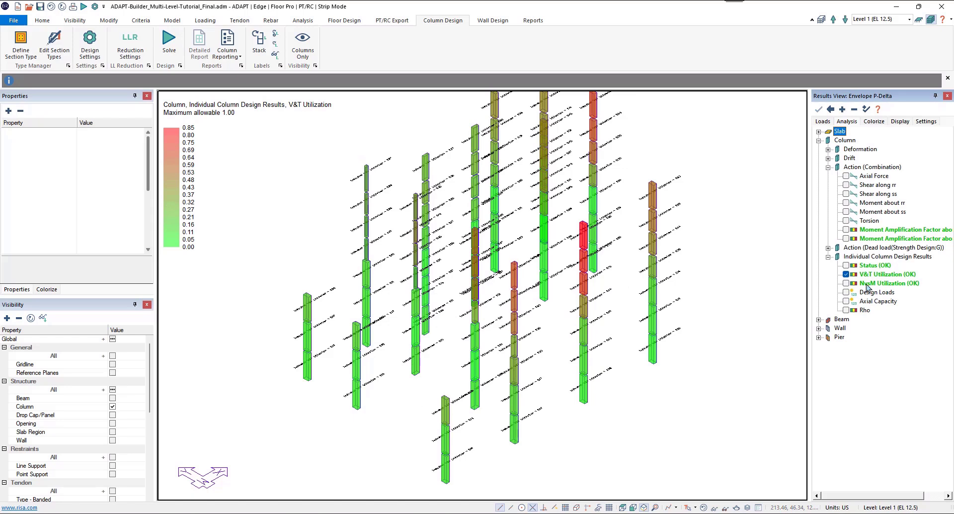
left_click(850, 283)
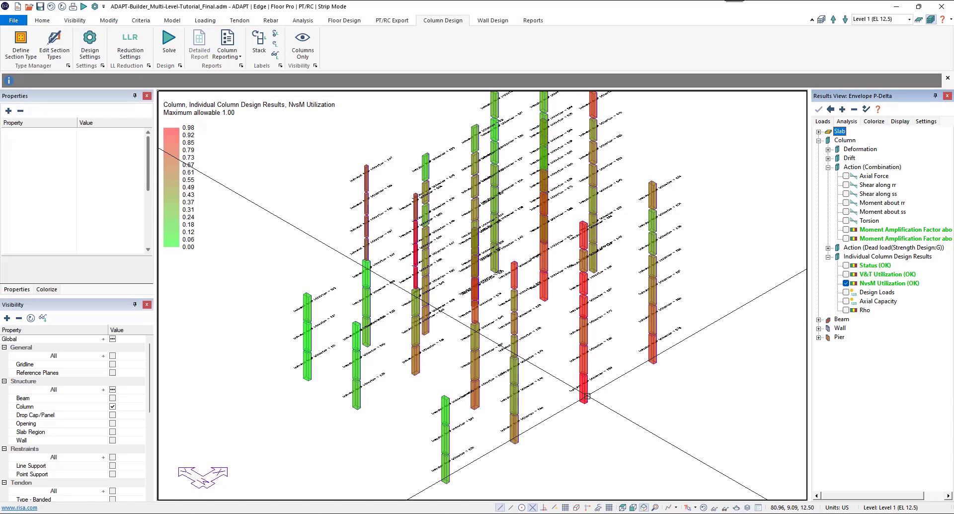
left_click(591, 414)
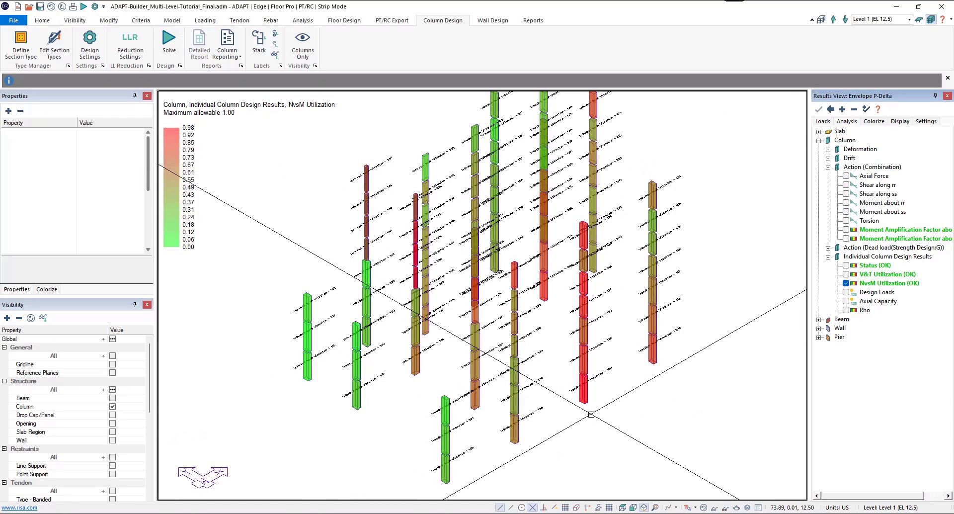
left_click_drag(591, 414, 568, 276)
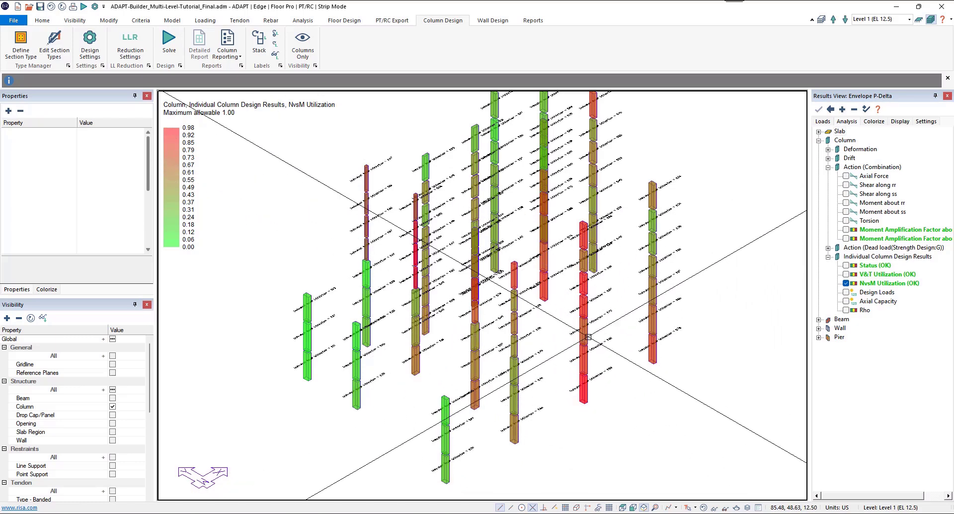